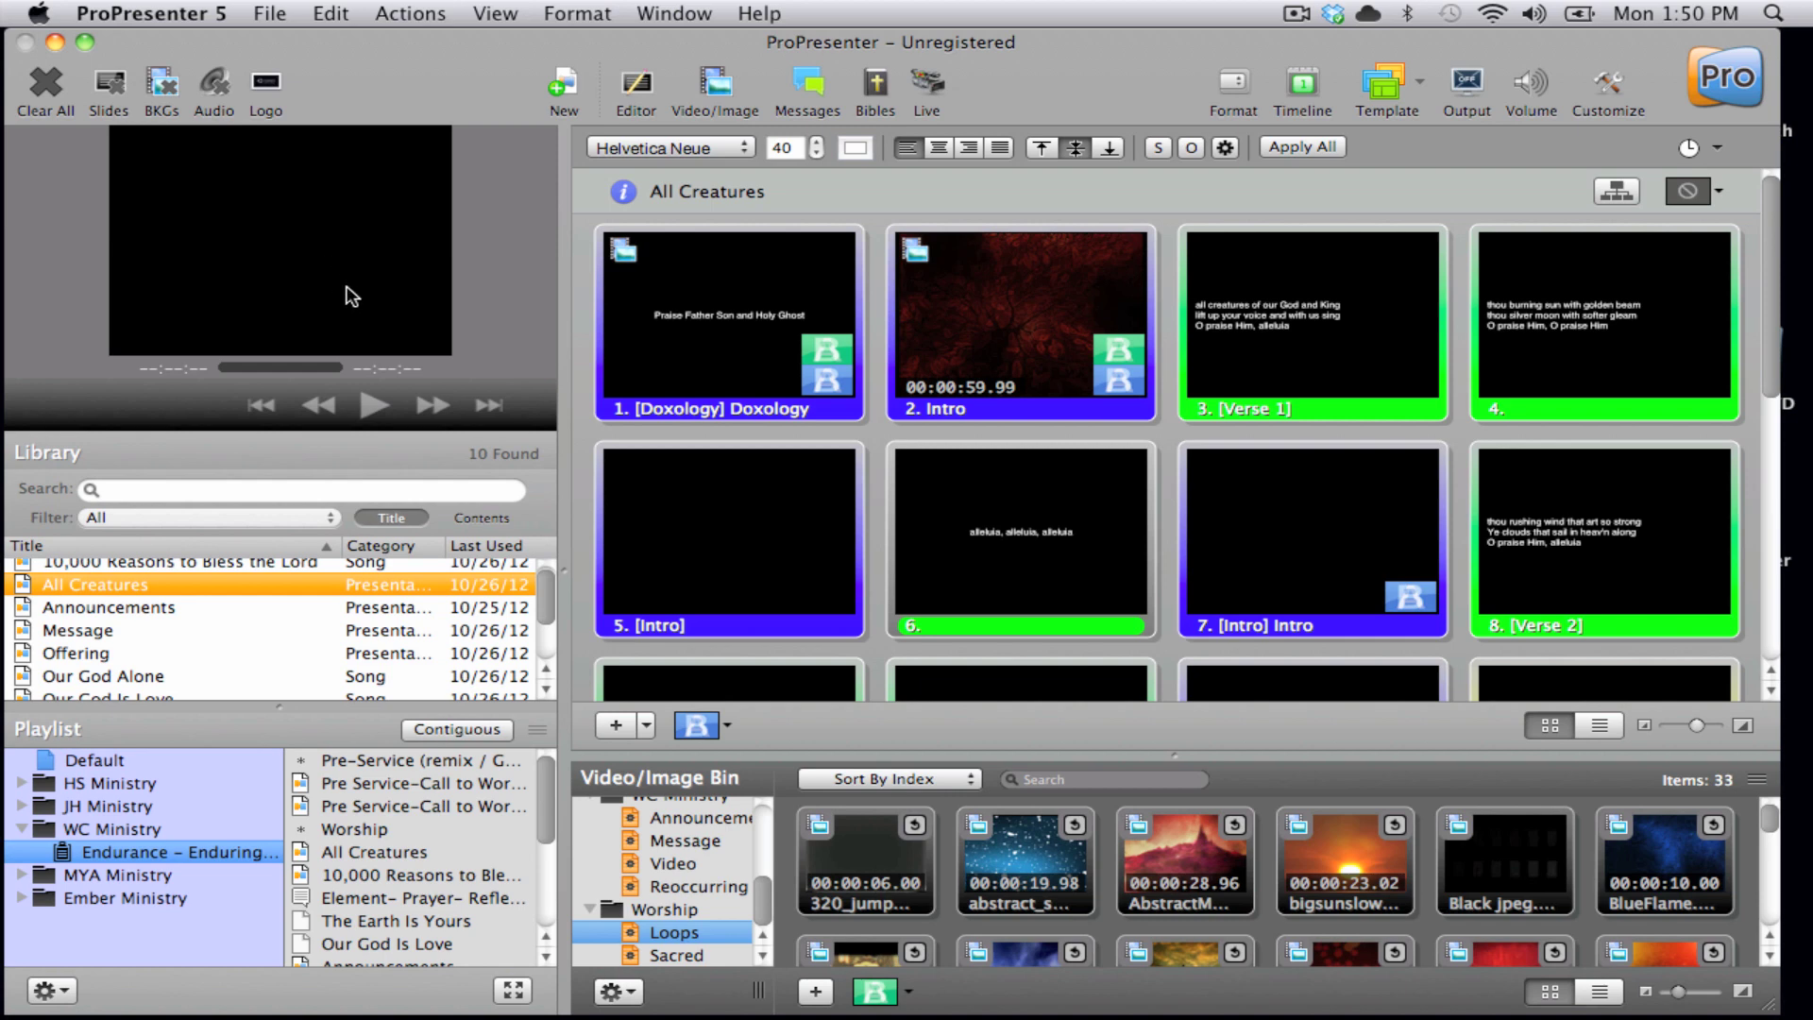
Step: Send the Doxology slide live, enlarge the preview above the Library, and scroll the Library list
click(746, 335)
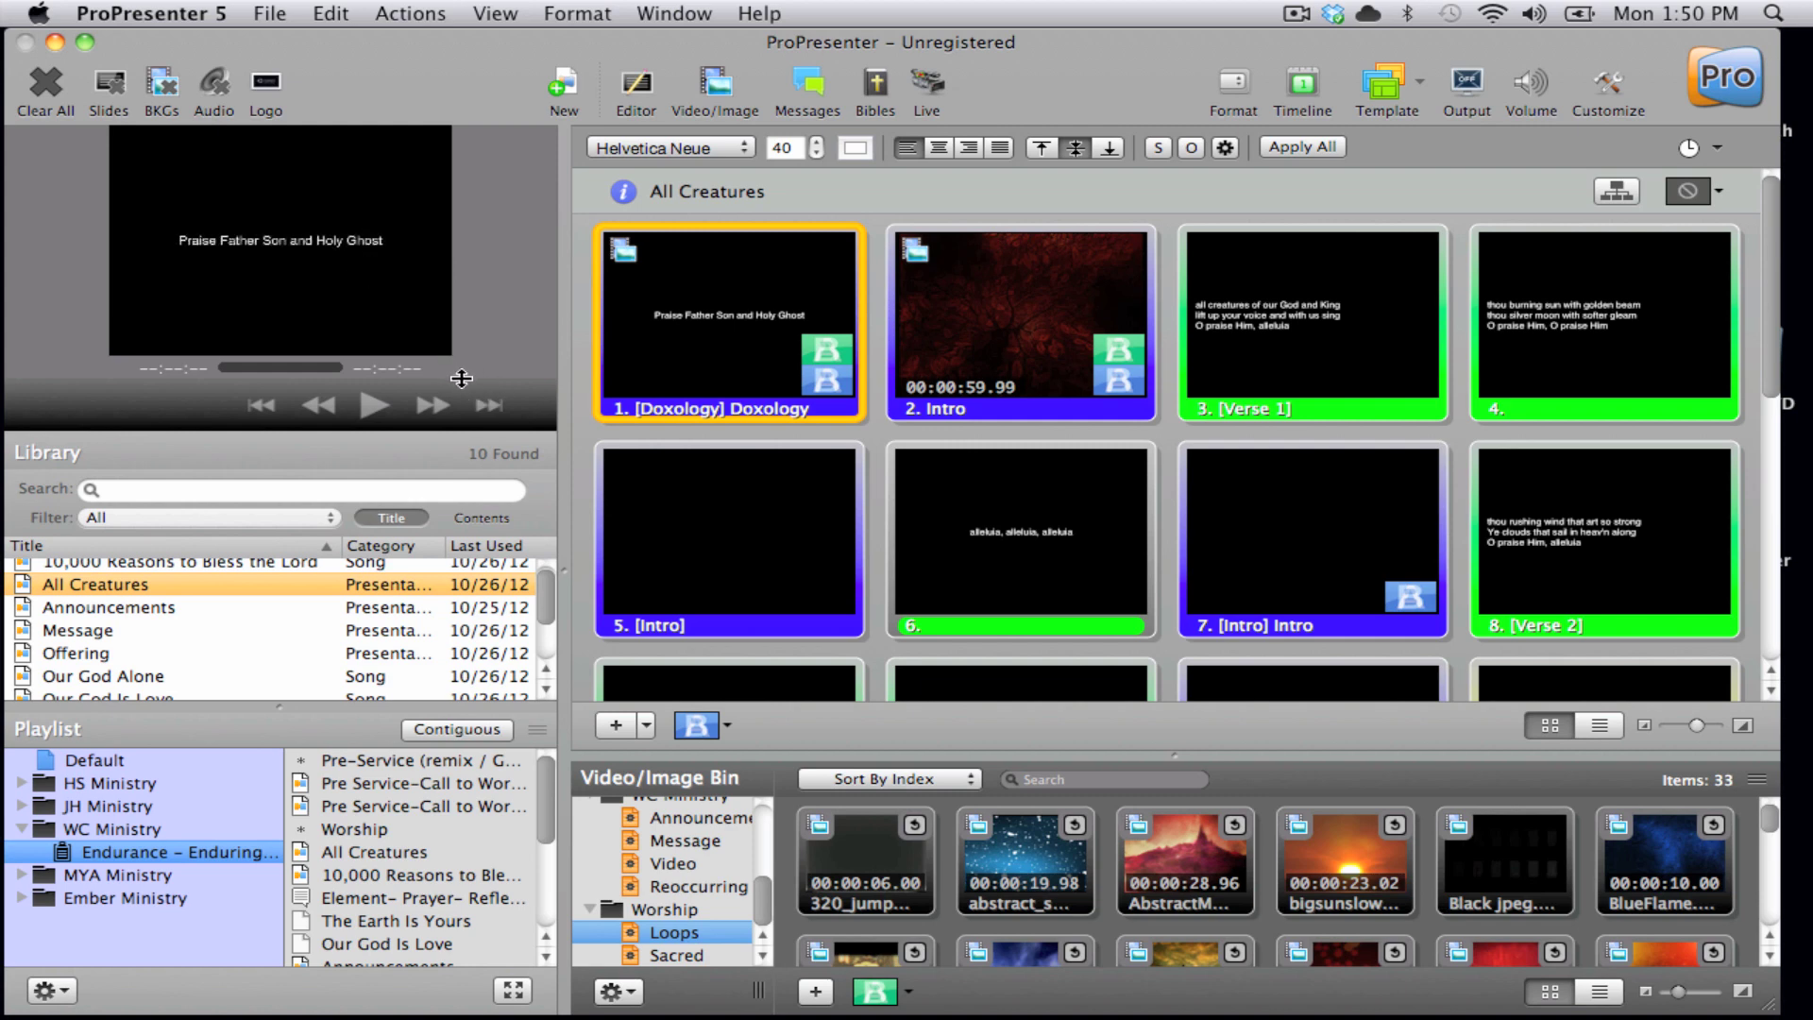
drag(460, 376, 459, 424)
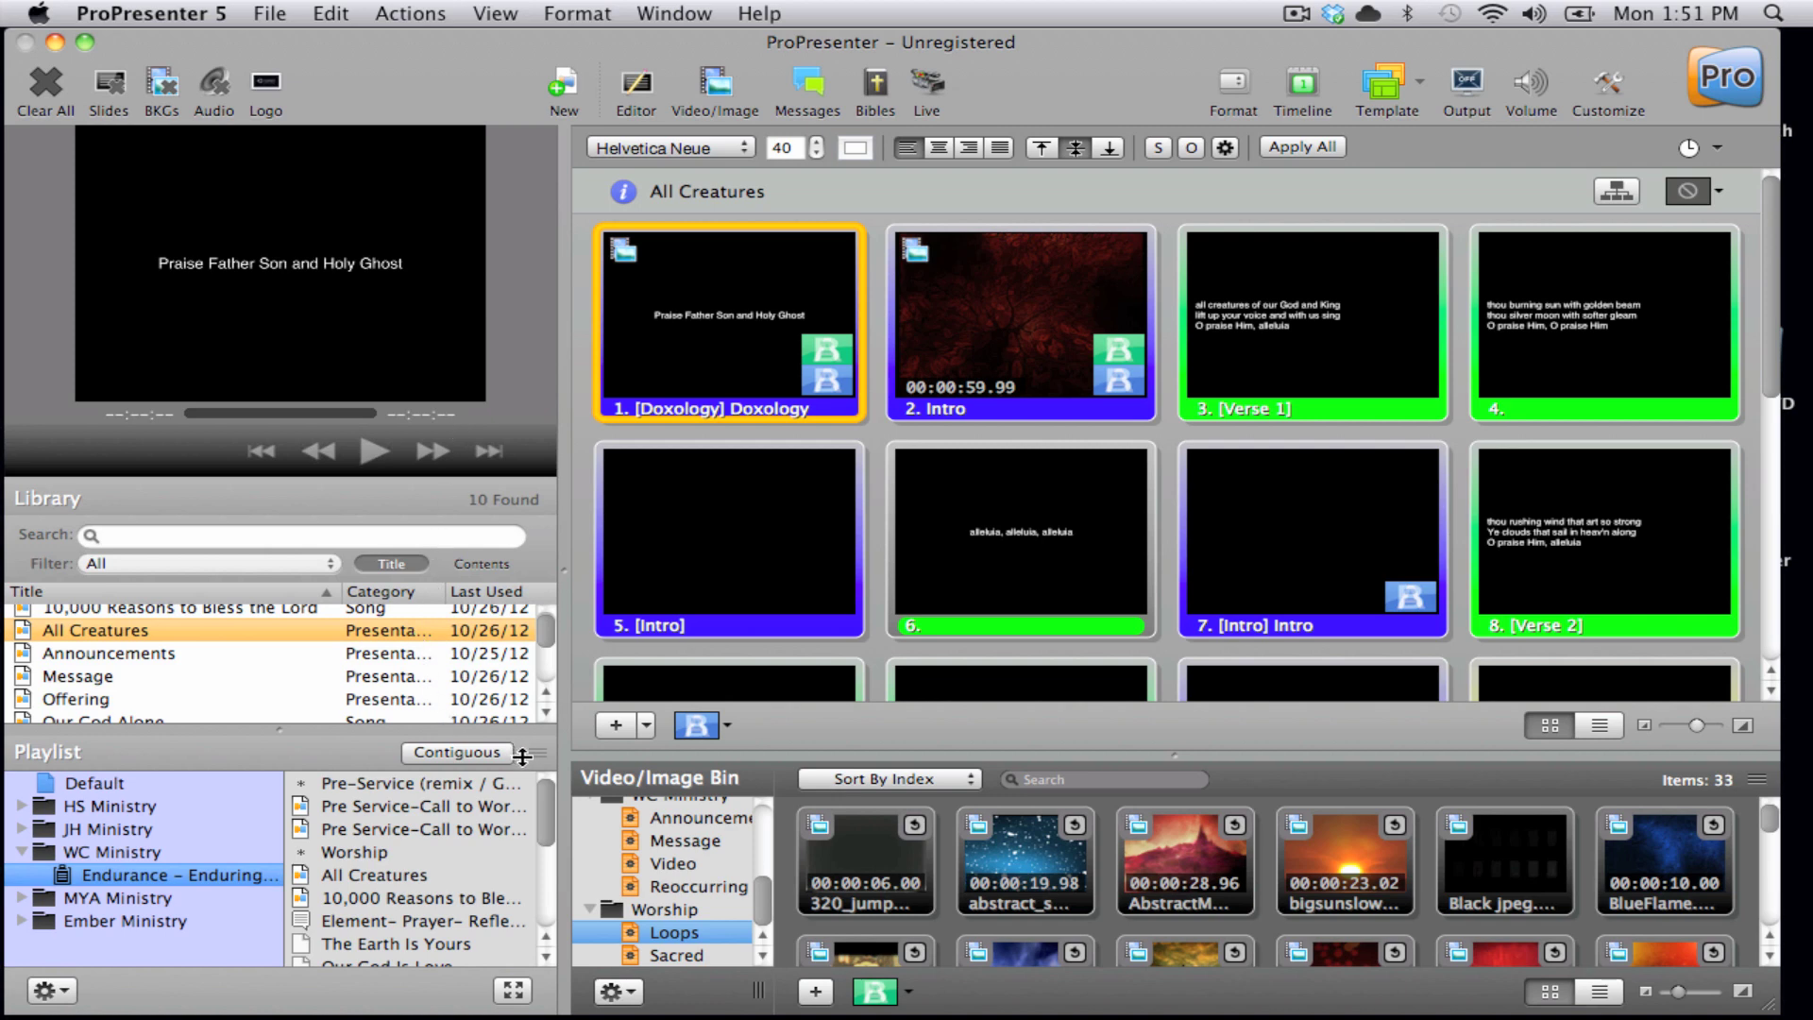
drag(551, 619, 546, 653)
Step: Load the Our God Is Love and then the Prayer presentations from the Library
click(121, 667)
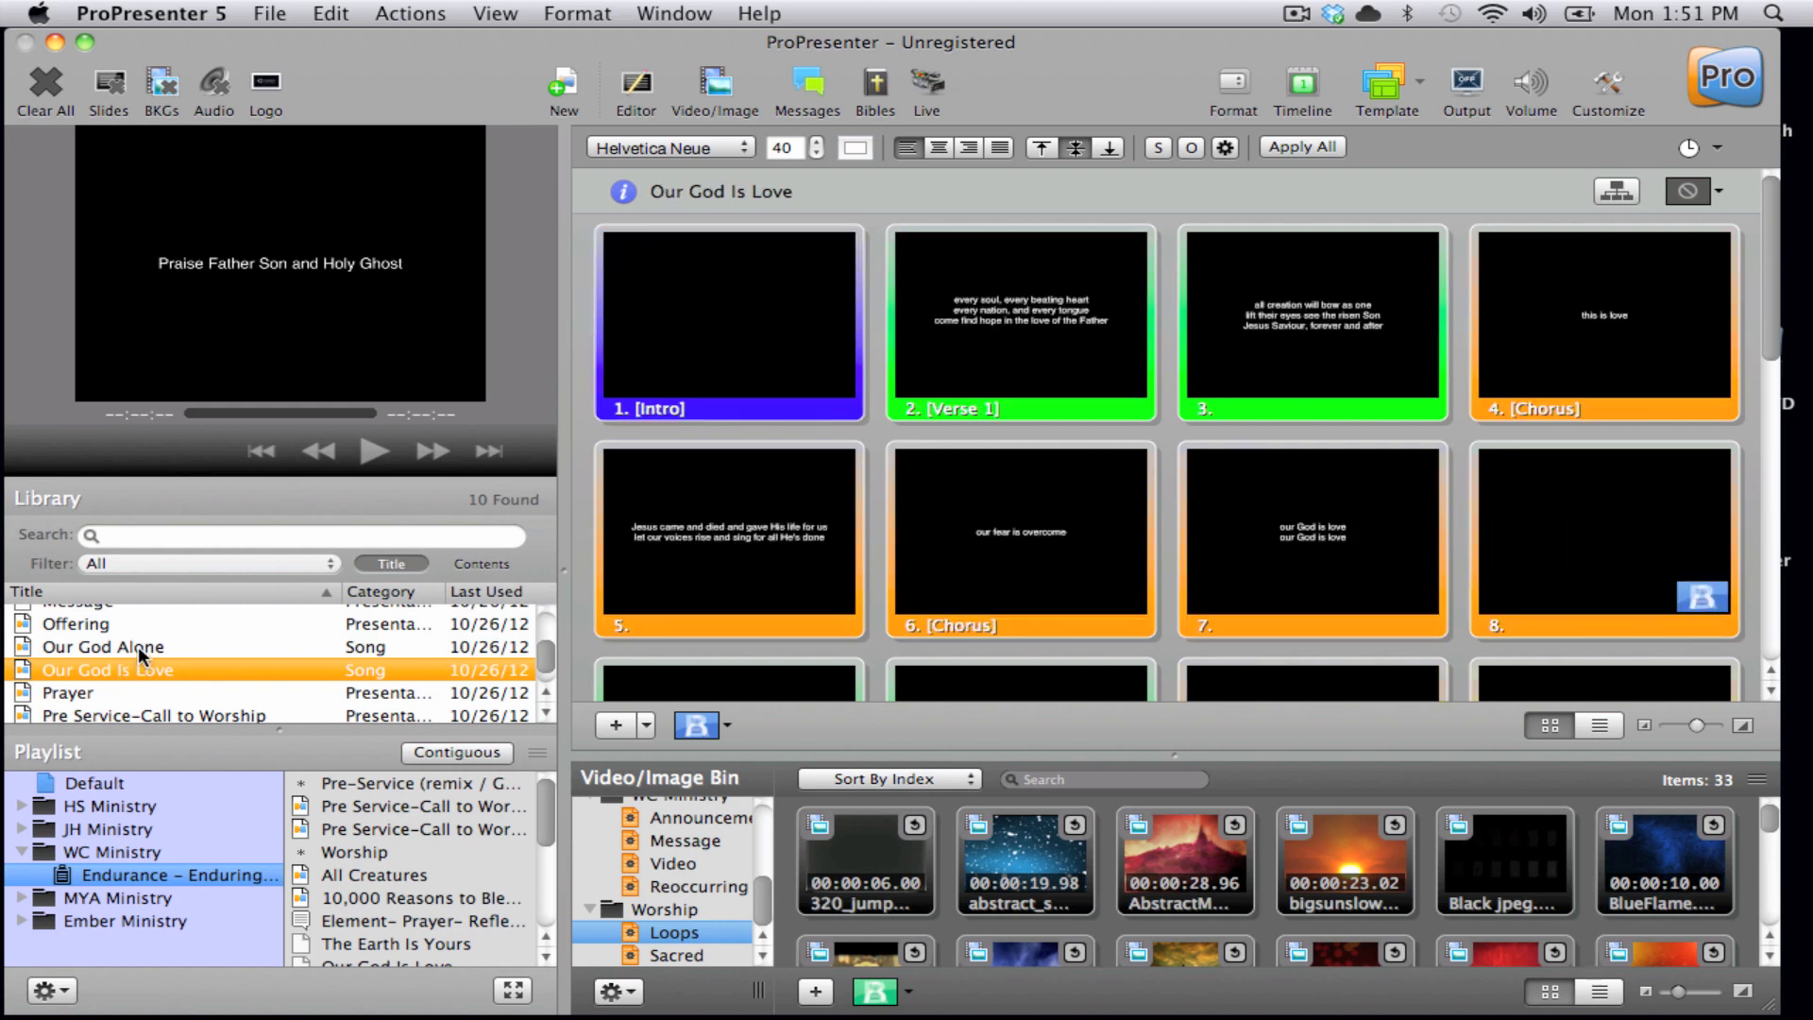
click(79, 704)
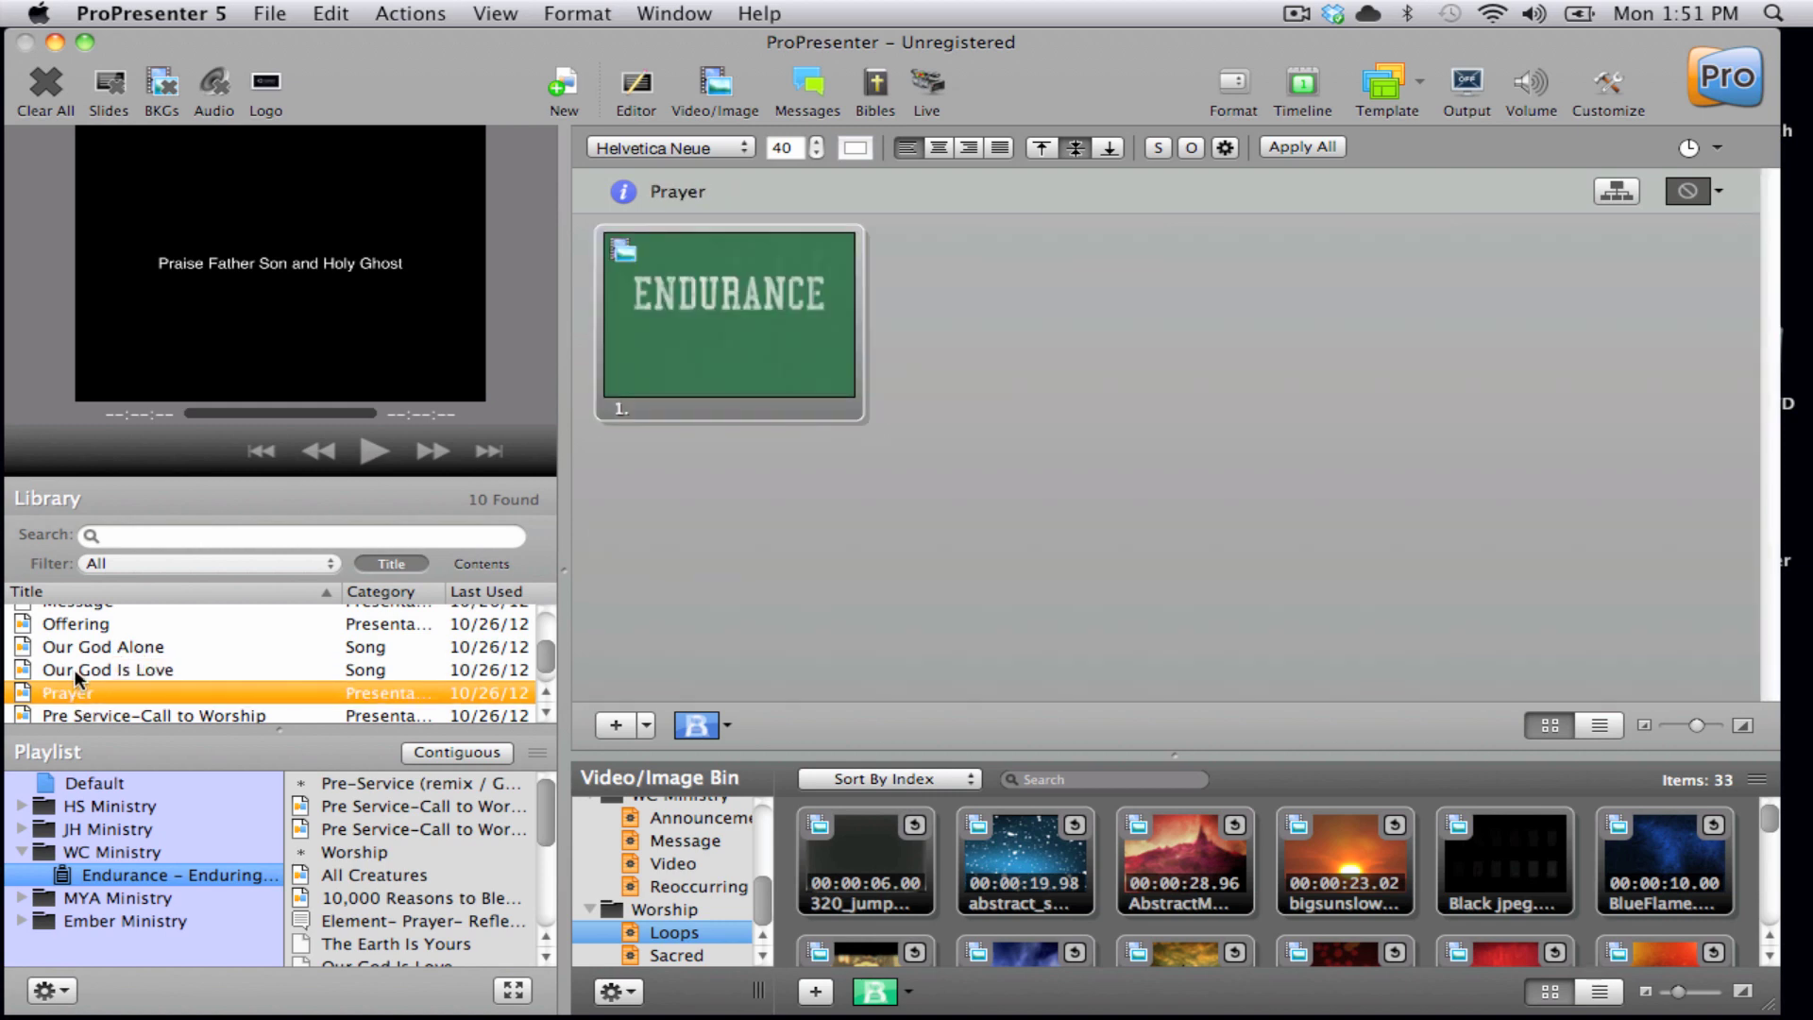
drag(540, 649, 541, 662)
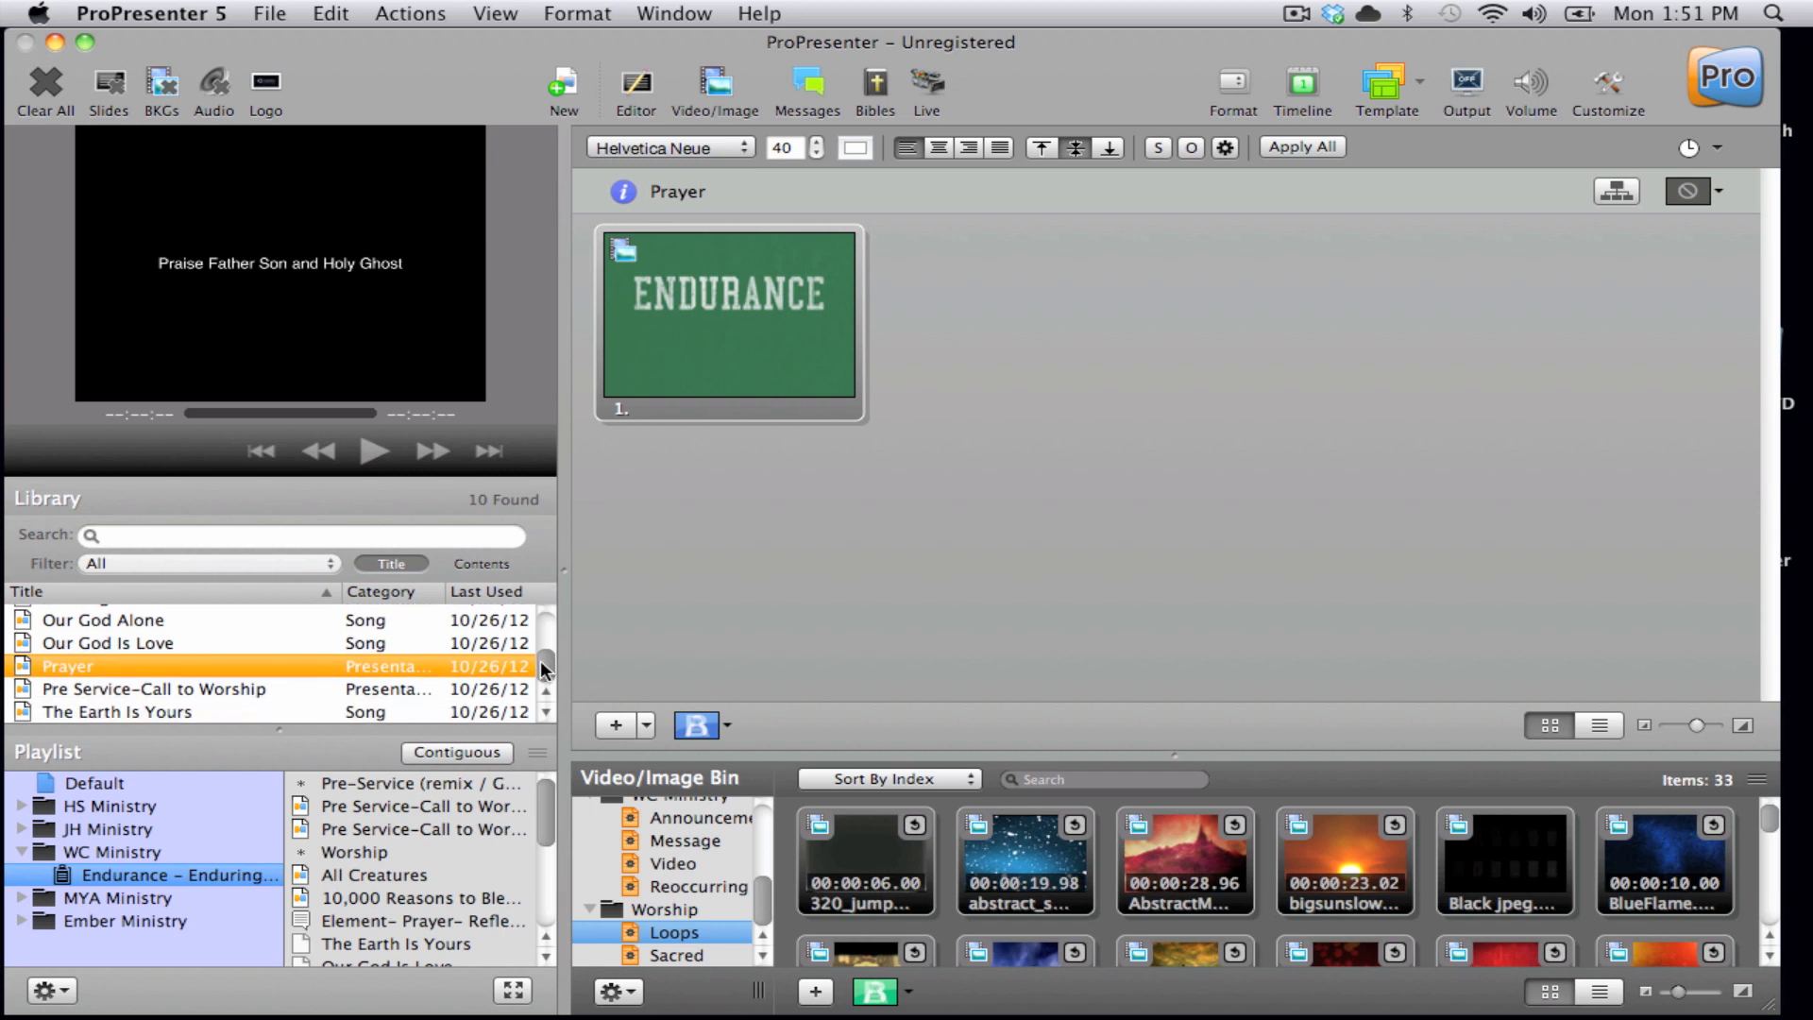
Step: Step through the HS, JH and WC Ministry playlists, ending on WC Ministry
click(104, 808)
click(100, 830)
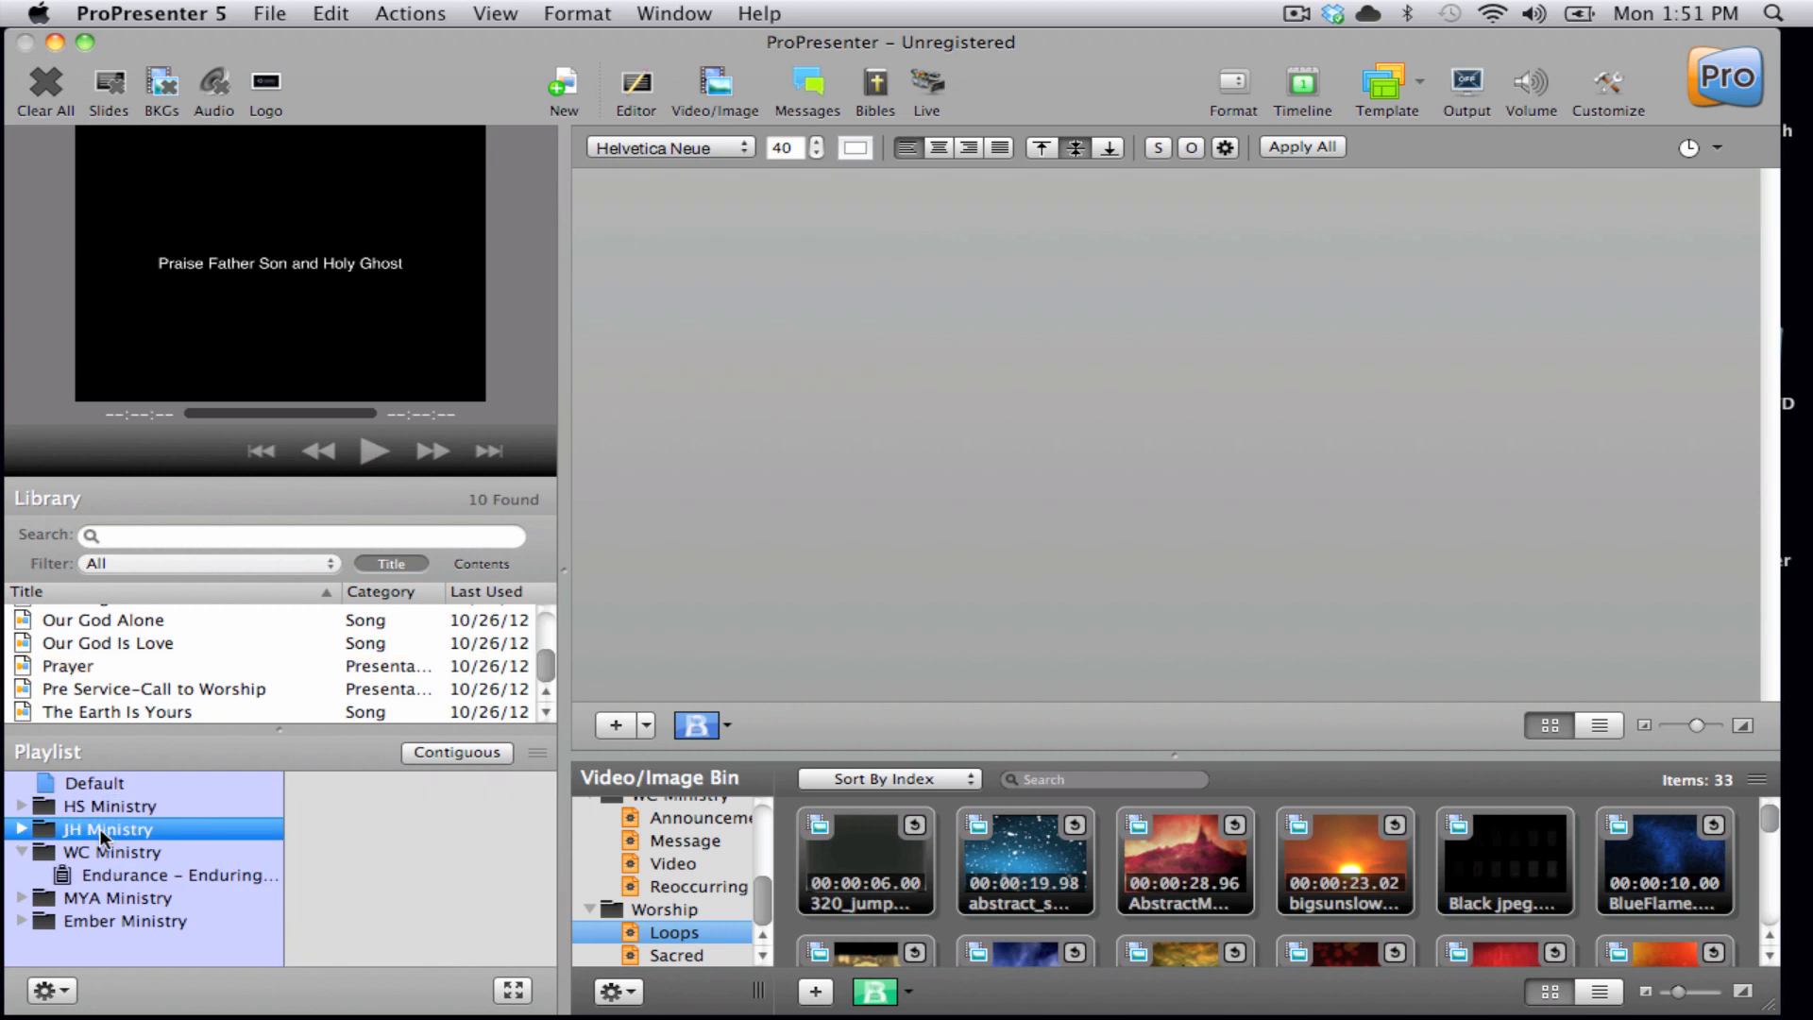
click(111, 853)
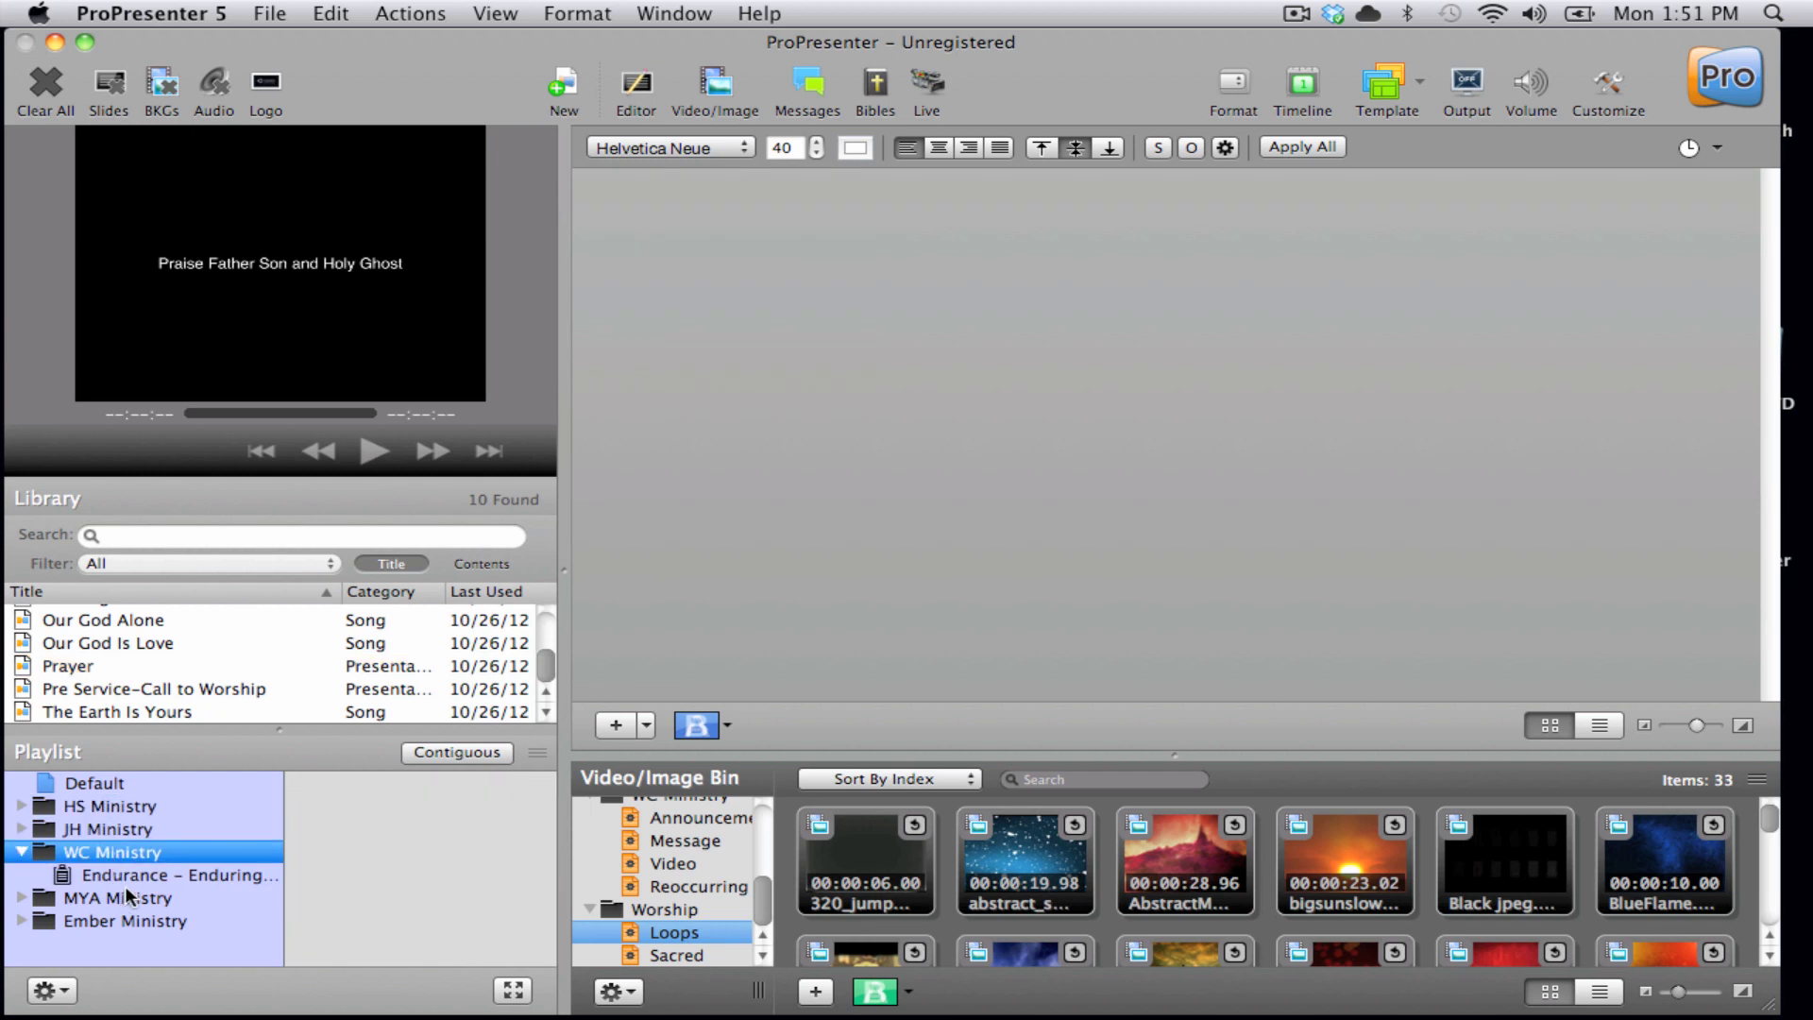
Step: Reload Our God Is Love, send Verse 1 live, then put slide 12 on the output
click(133, 645)
click(133, 642)
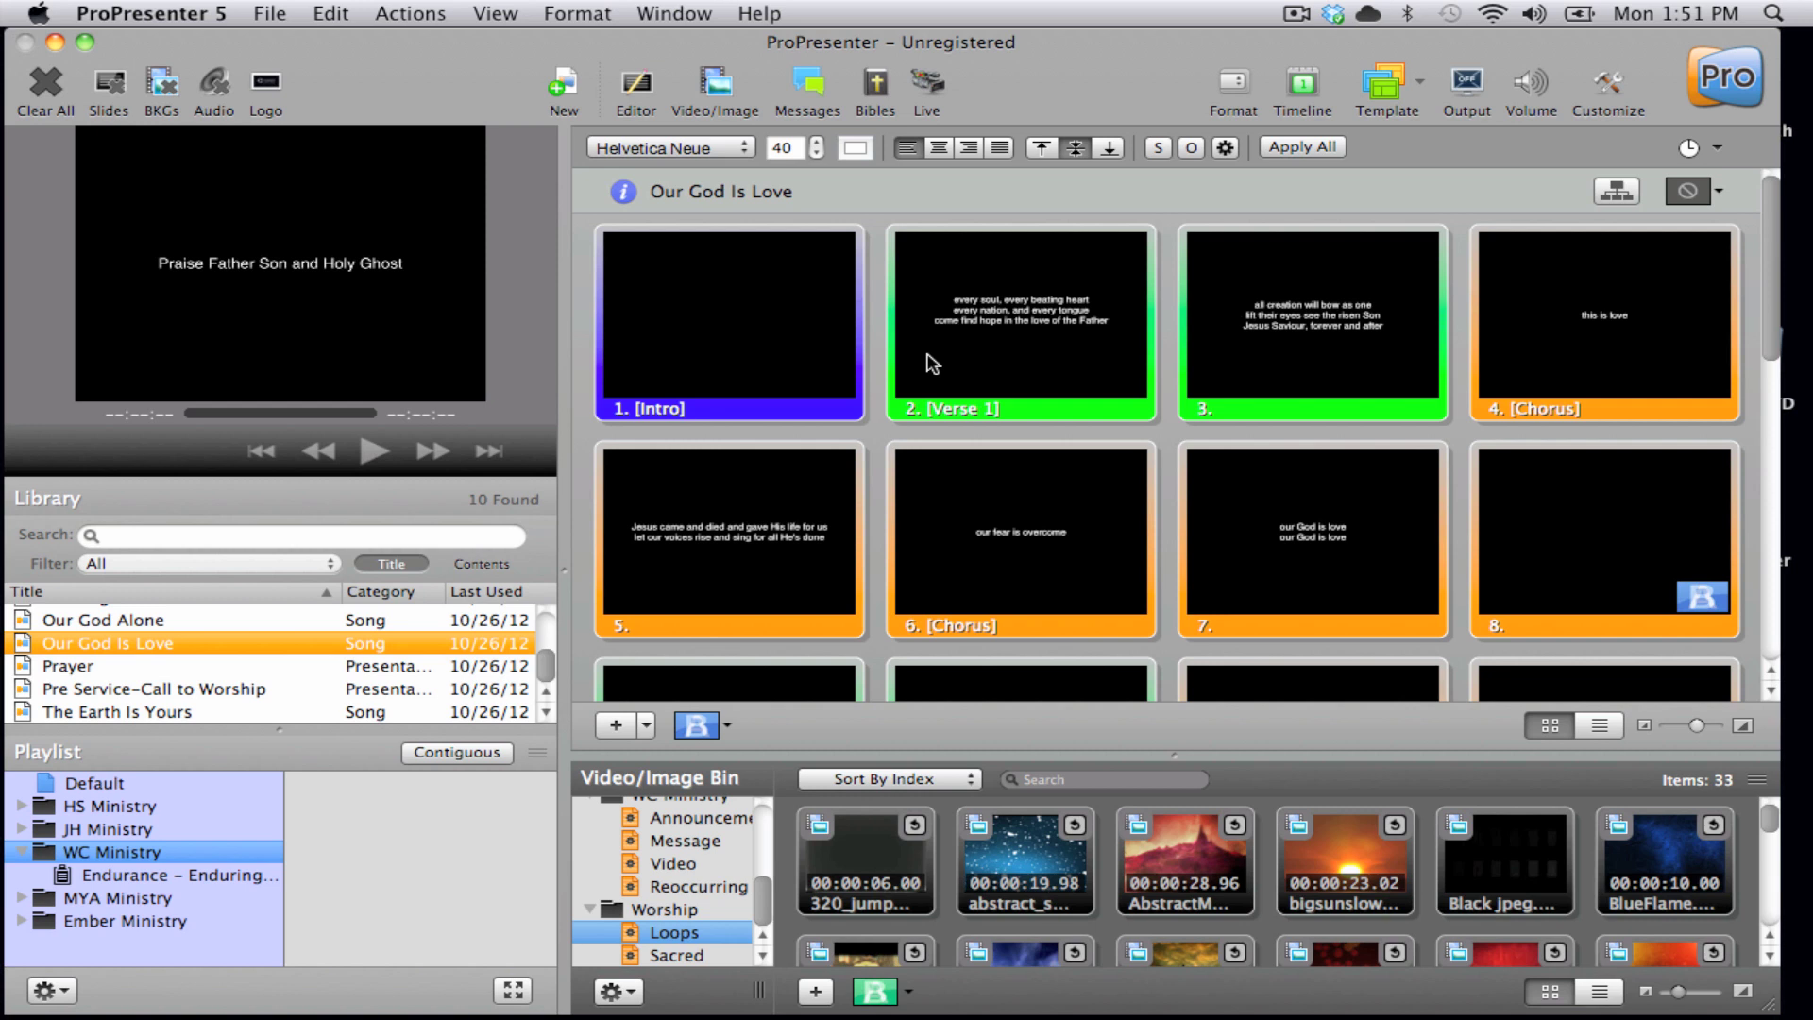
click(999, 355)
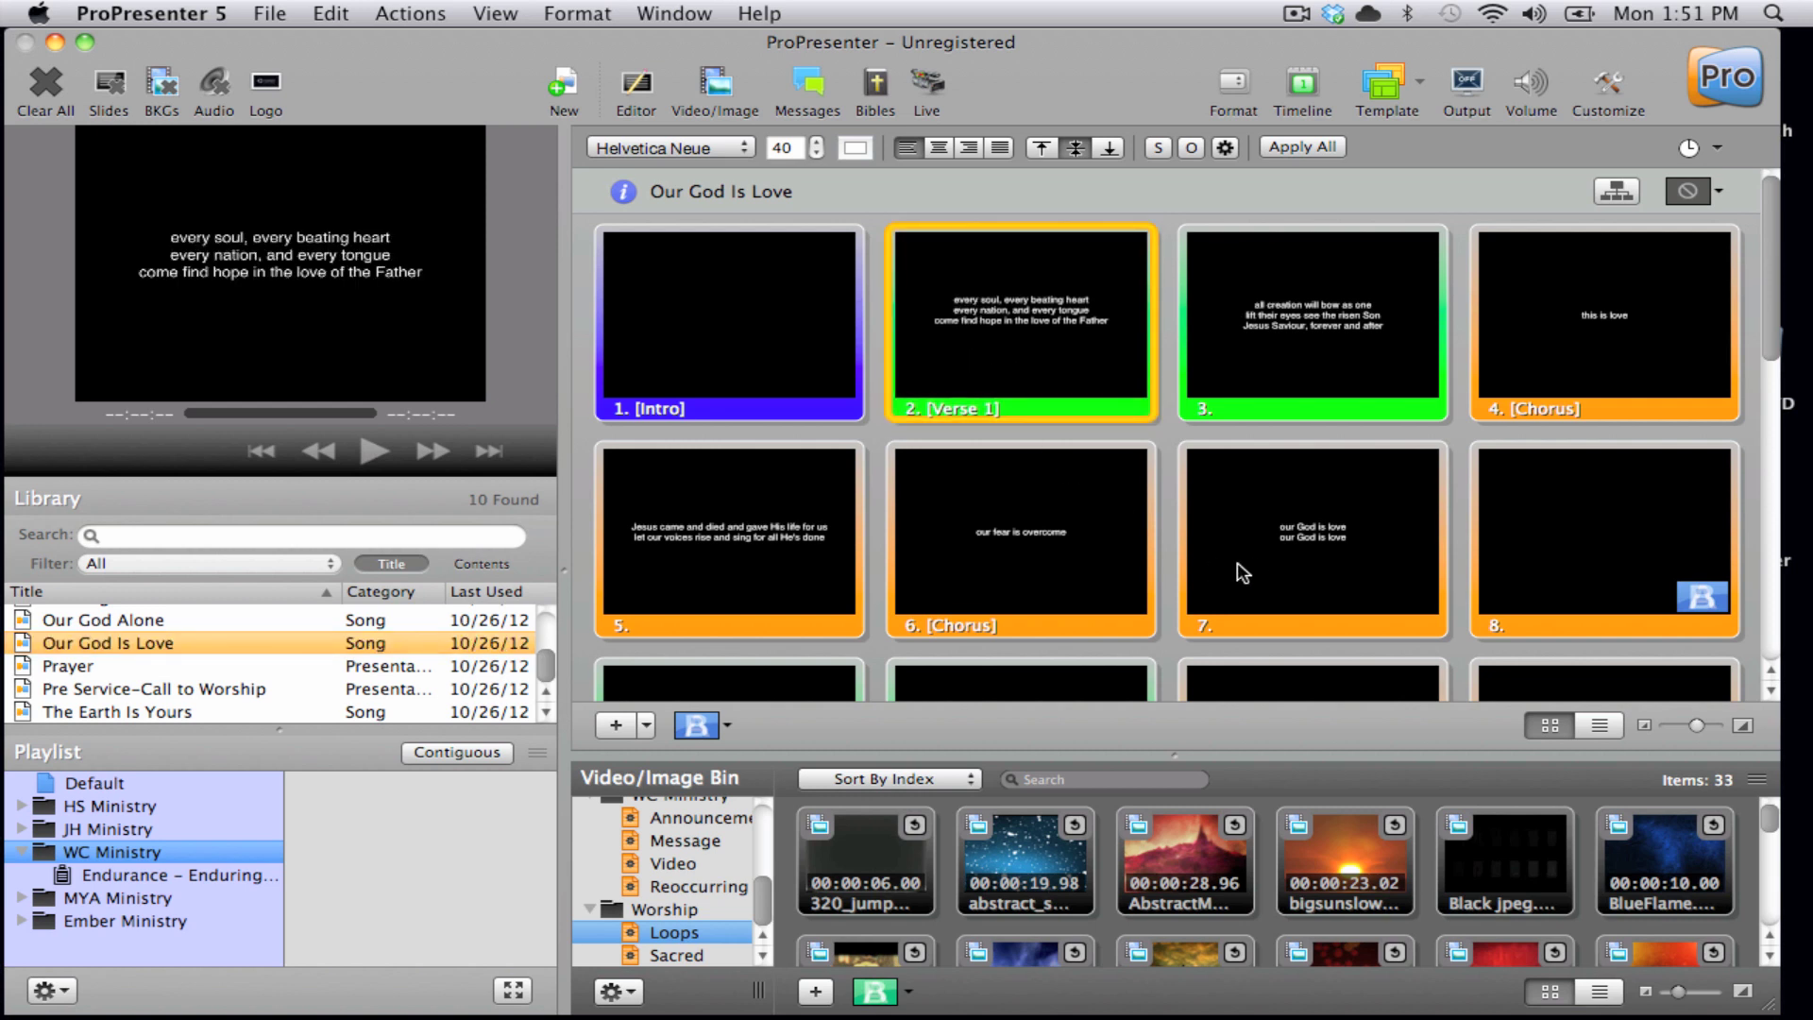
scroll(1361, 587, down, 2)
scroll(1361, 587, down, 2)
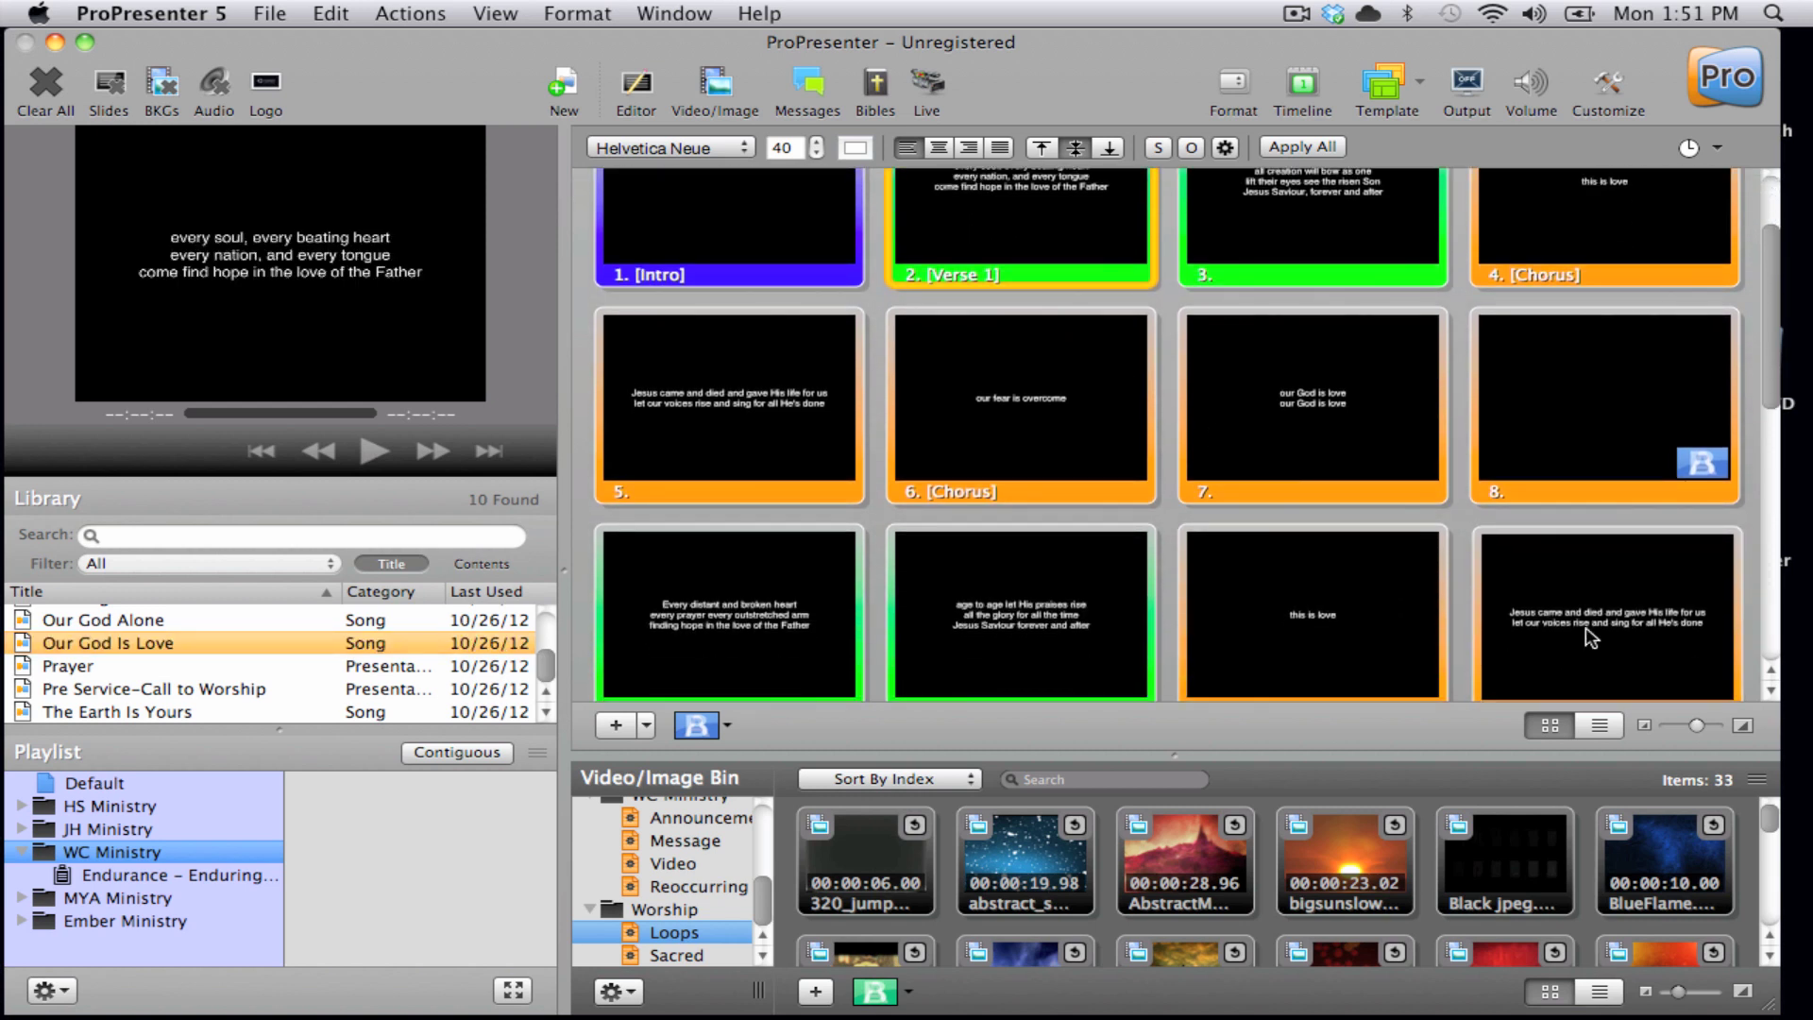
click(1591, 639)
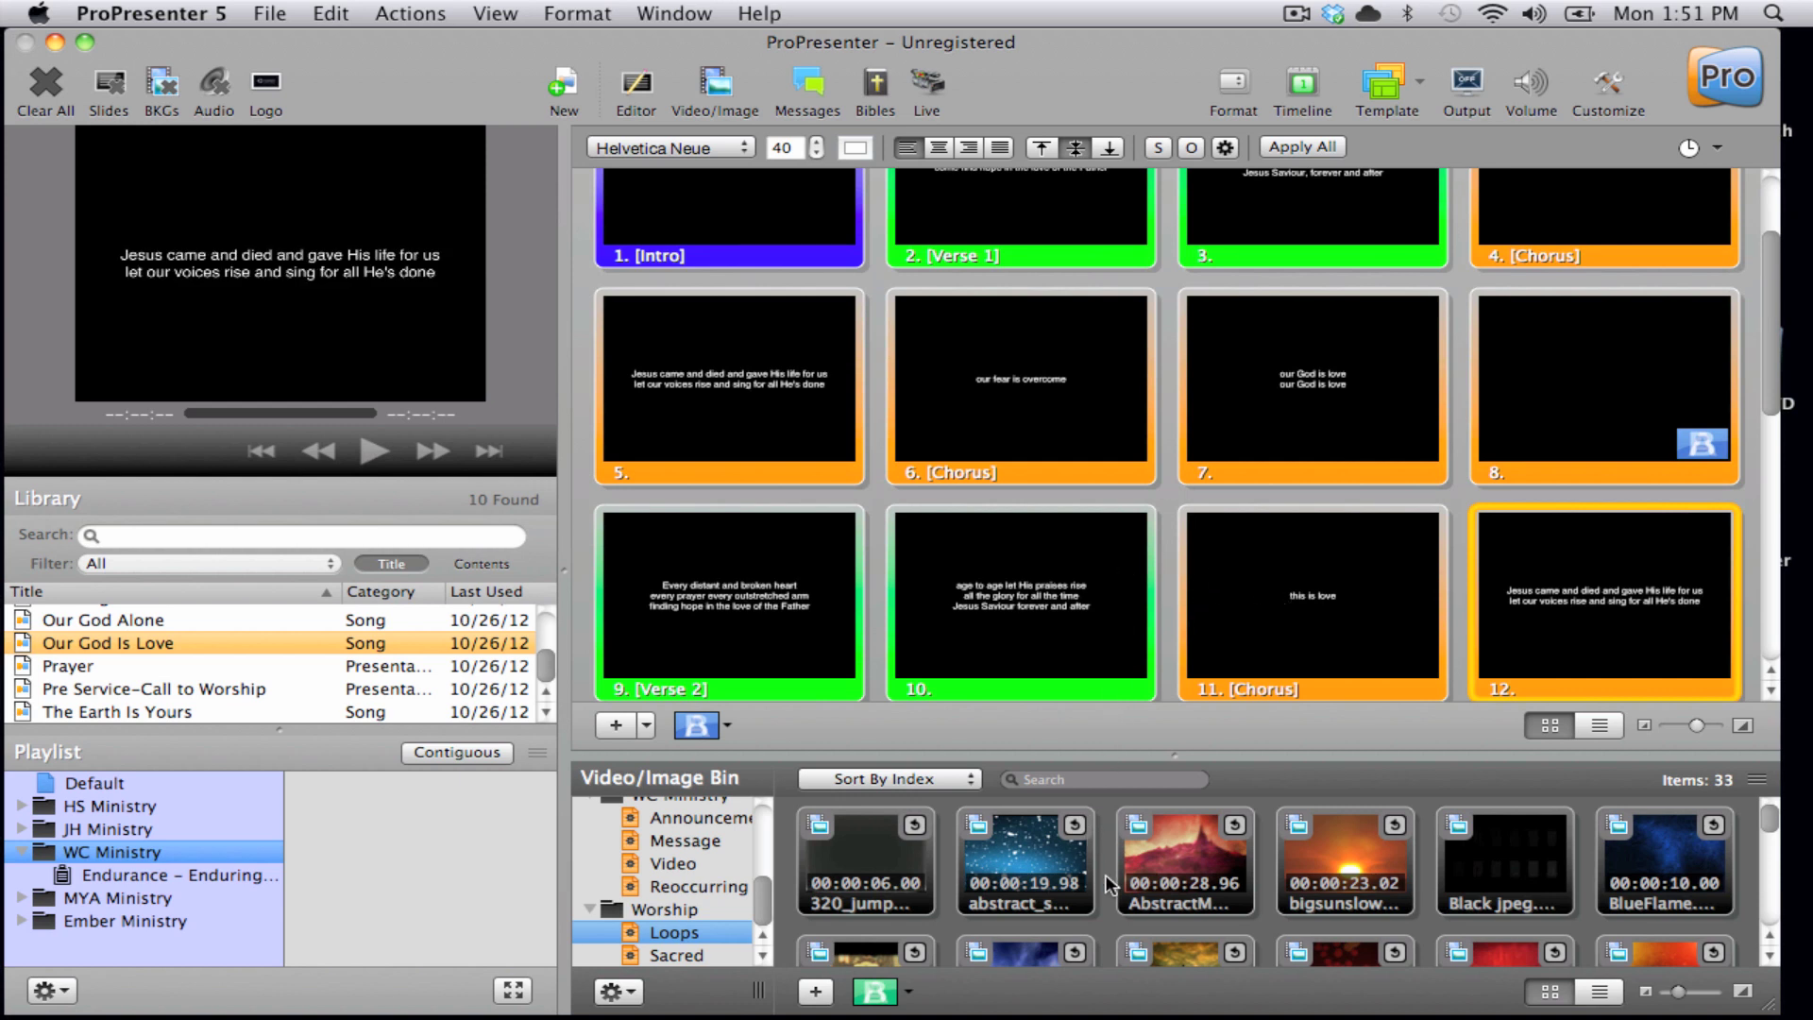
drag(761, 898, 727, 808)
click(693, 809)
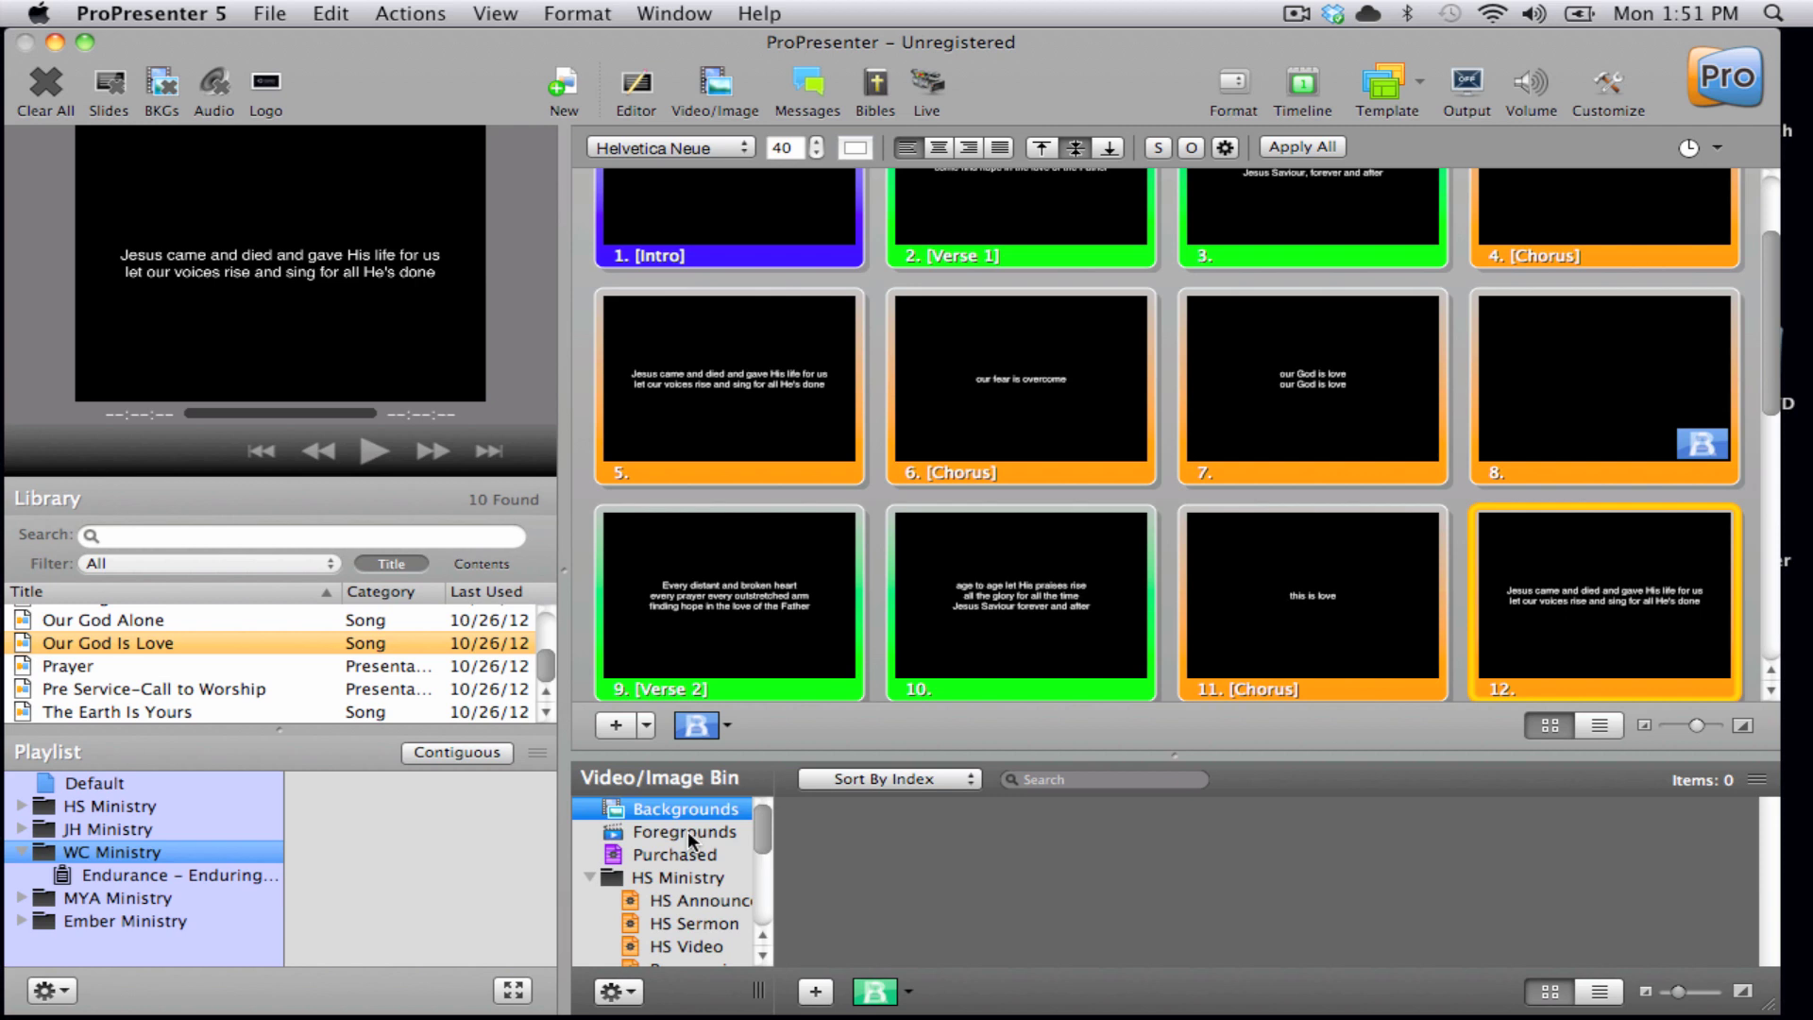
click(688, 831)
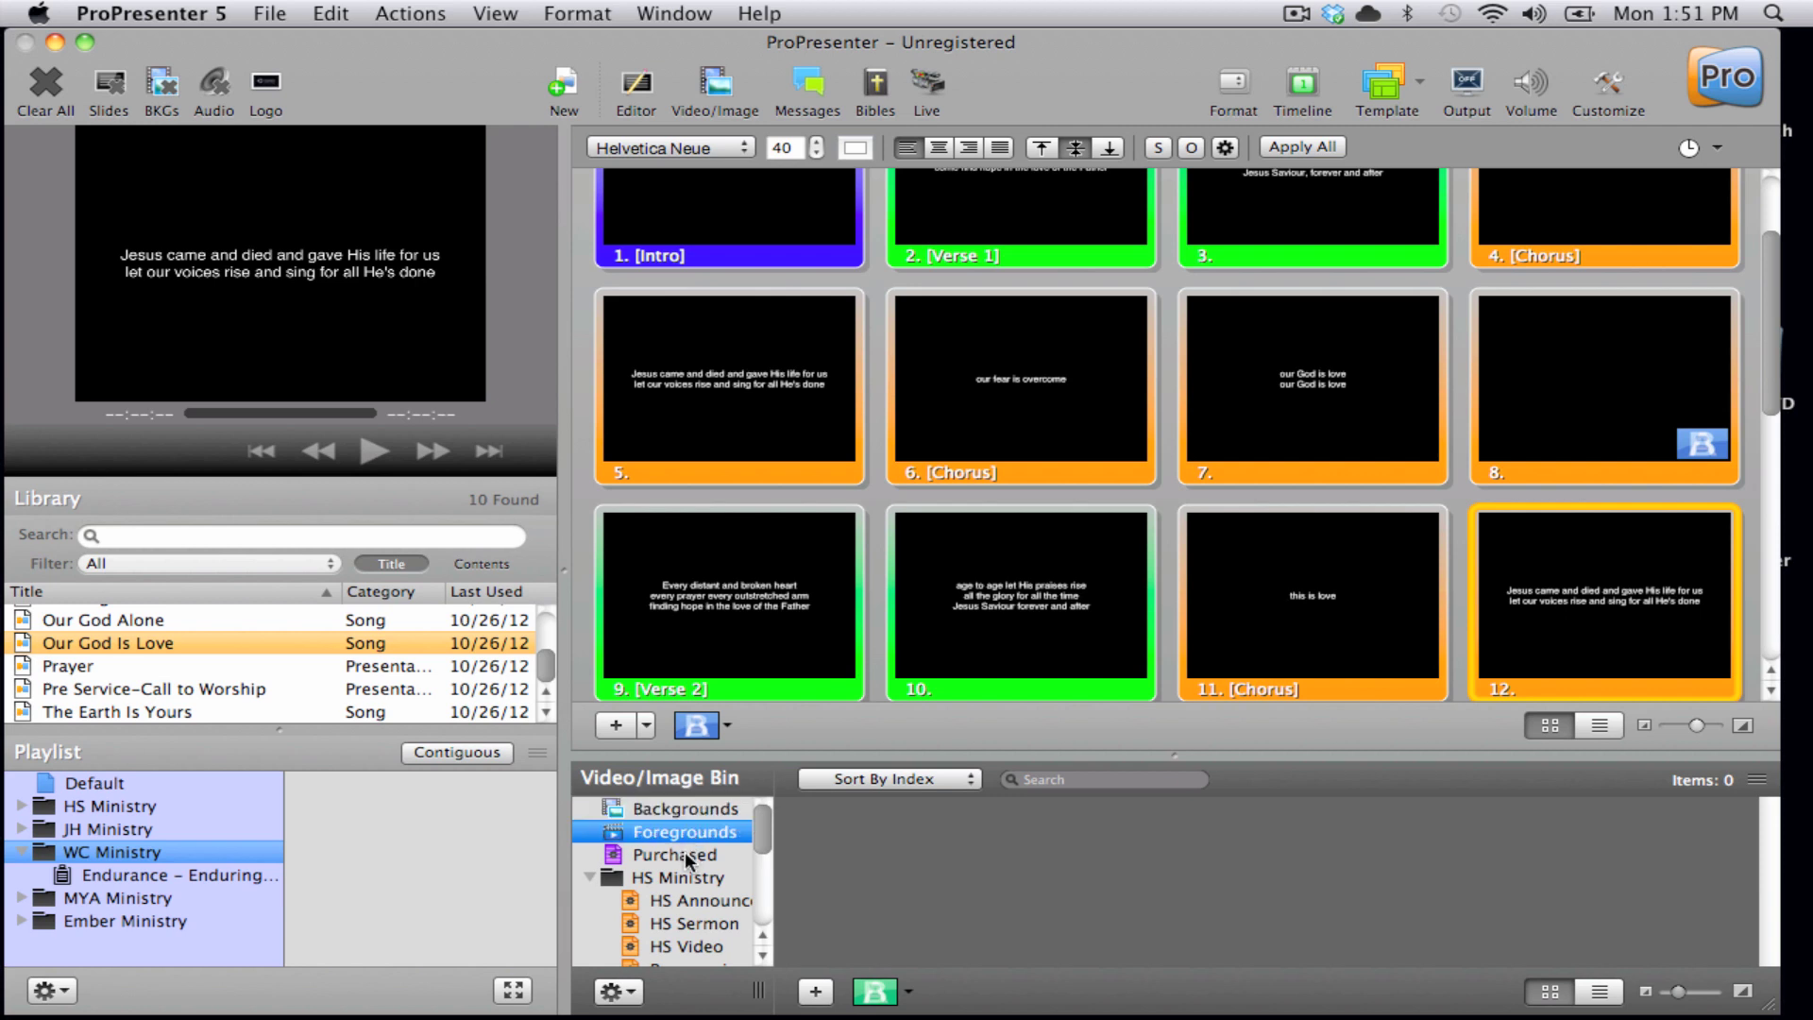
click(683, 854)
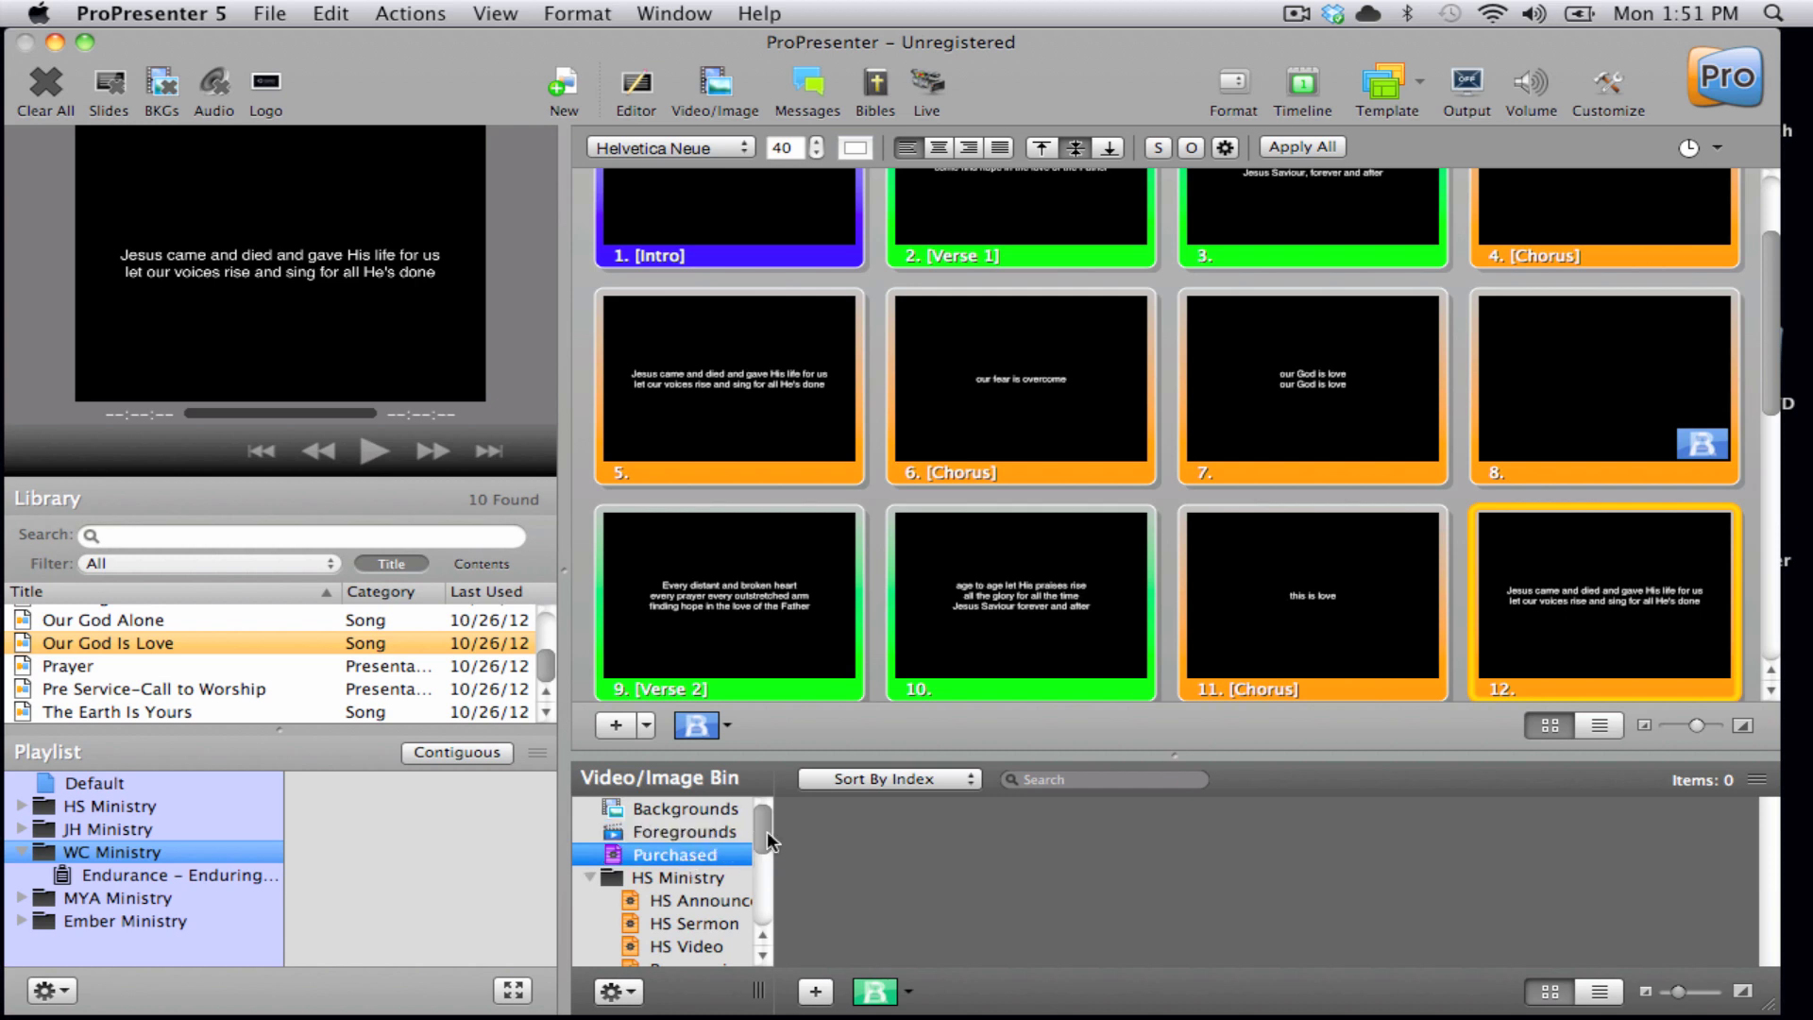
drag(767, 827, 700, 912)
click(681, 934)
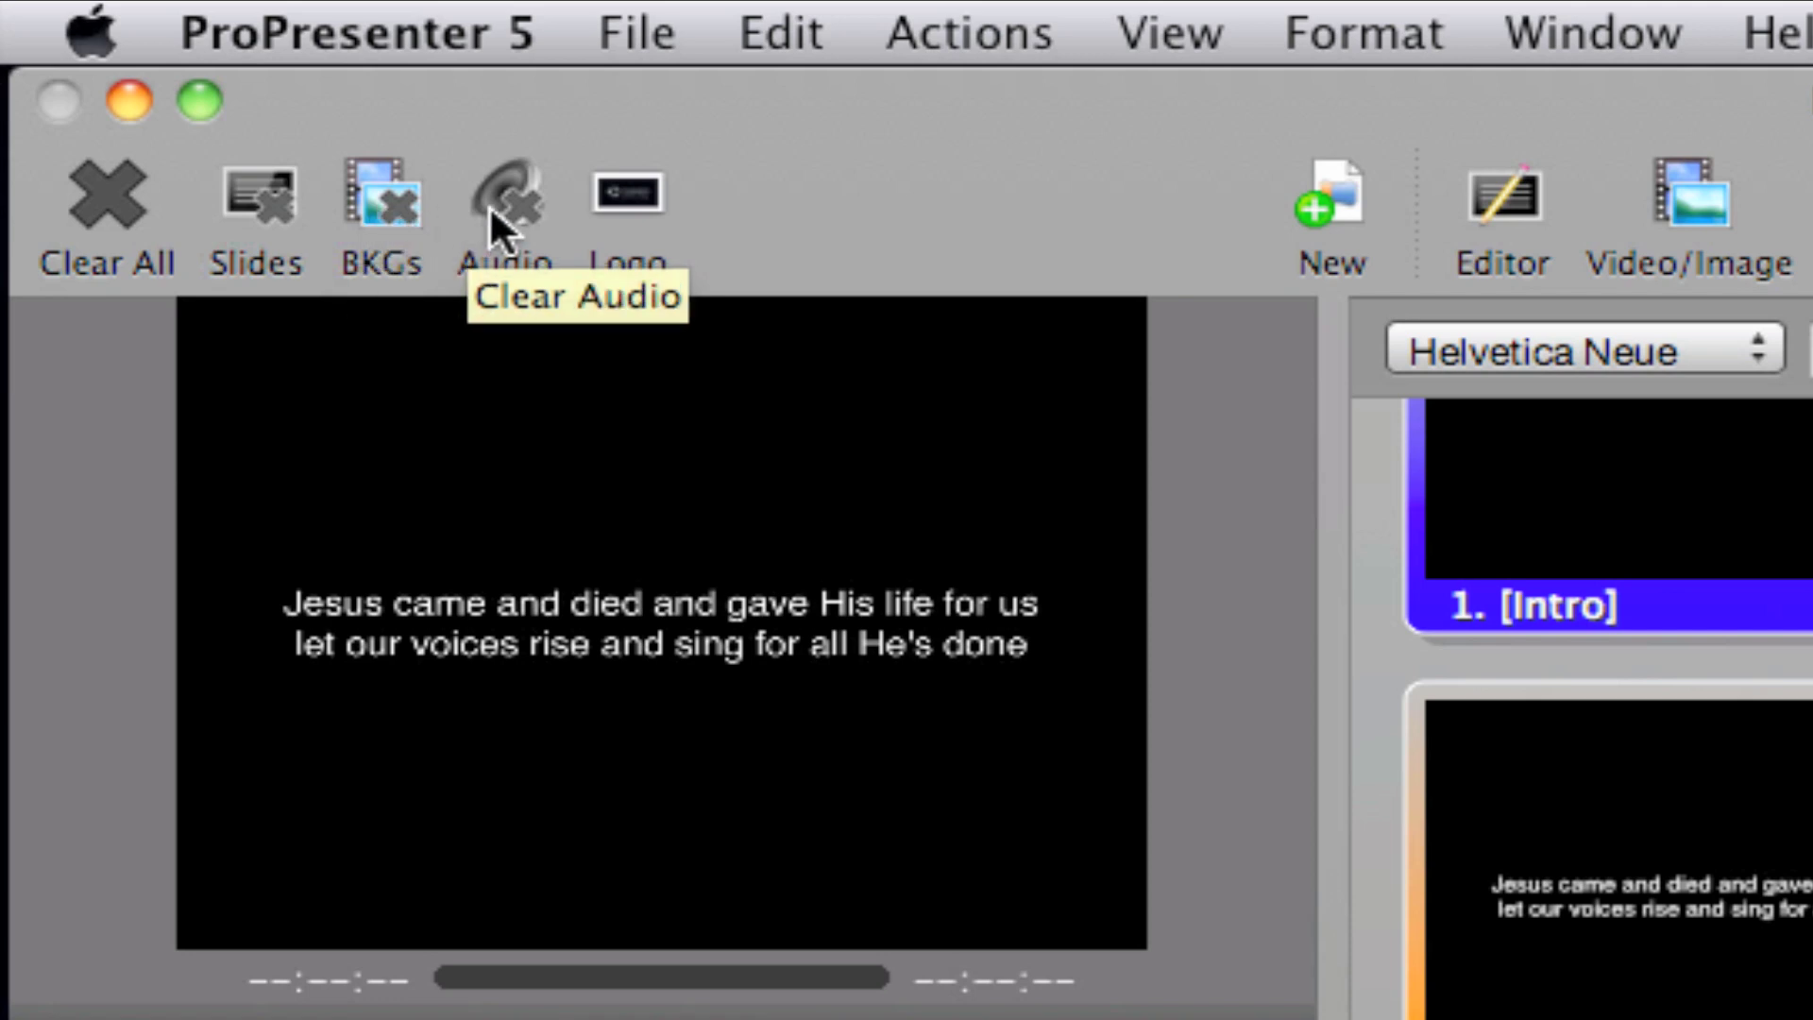
Step: Clear the slide 12 lyrics and the logo from the live output
click(638, 198)
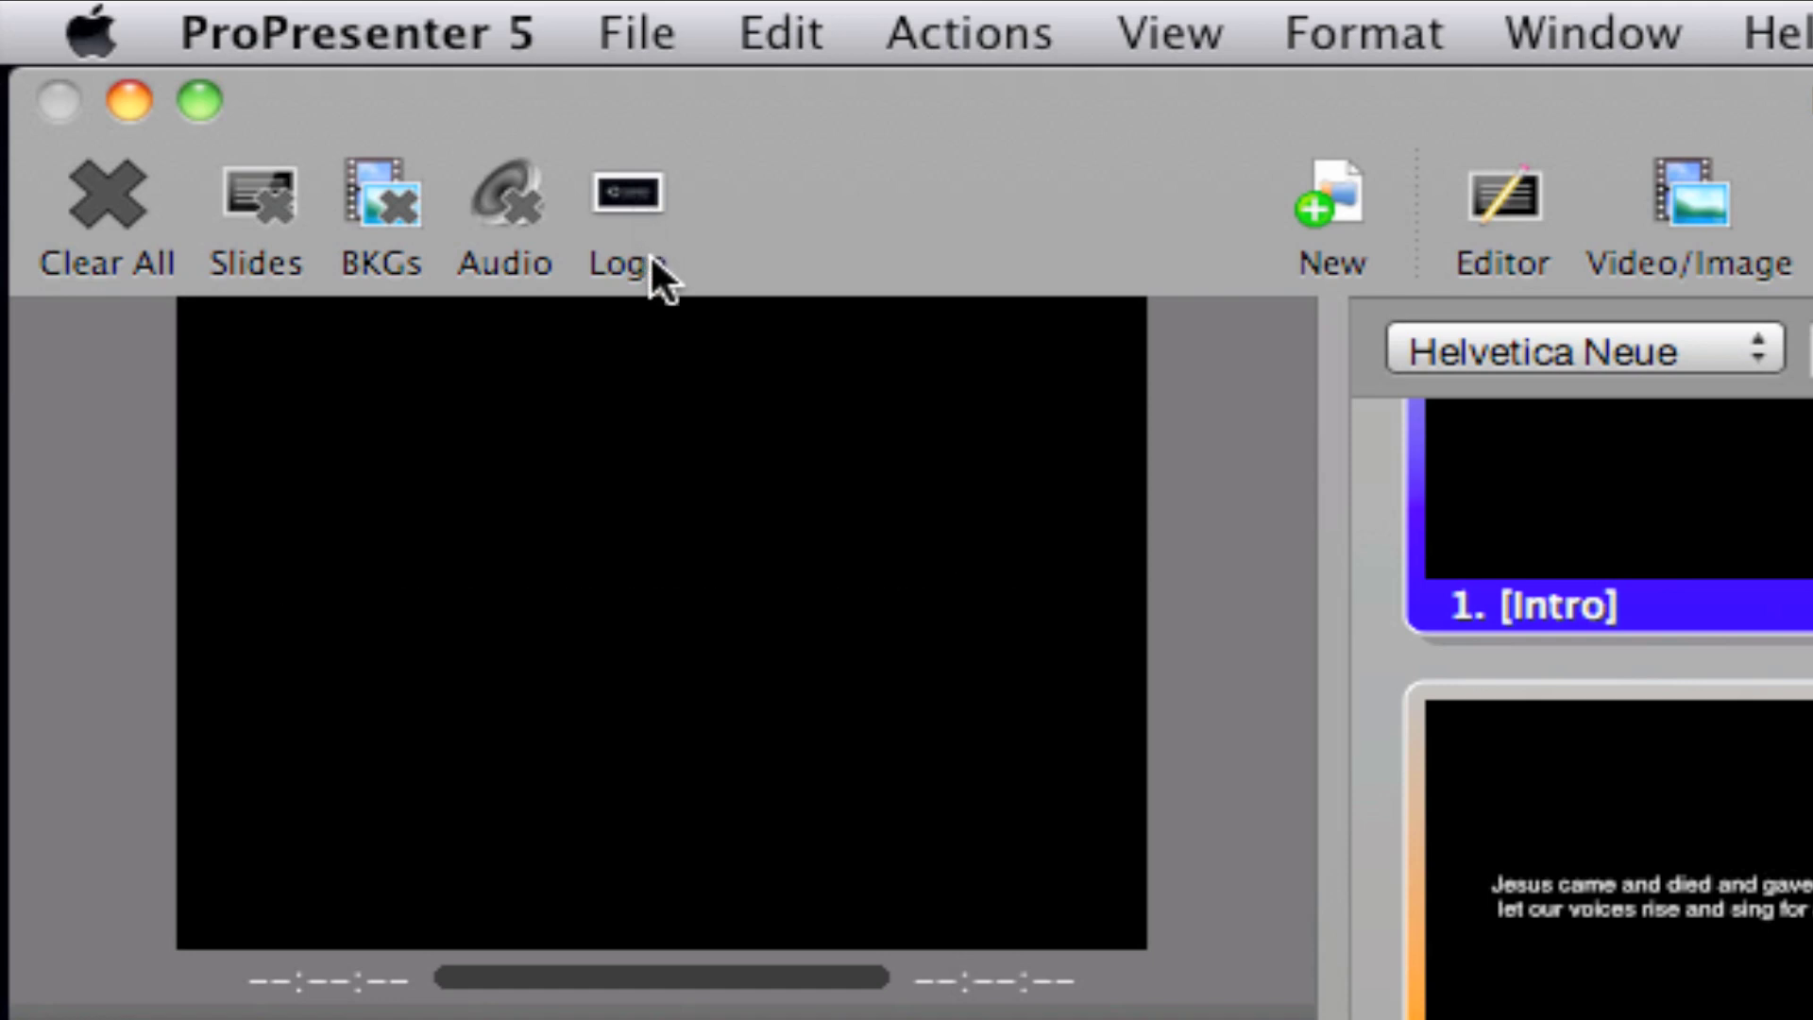
click(87, 213)
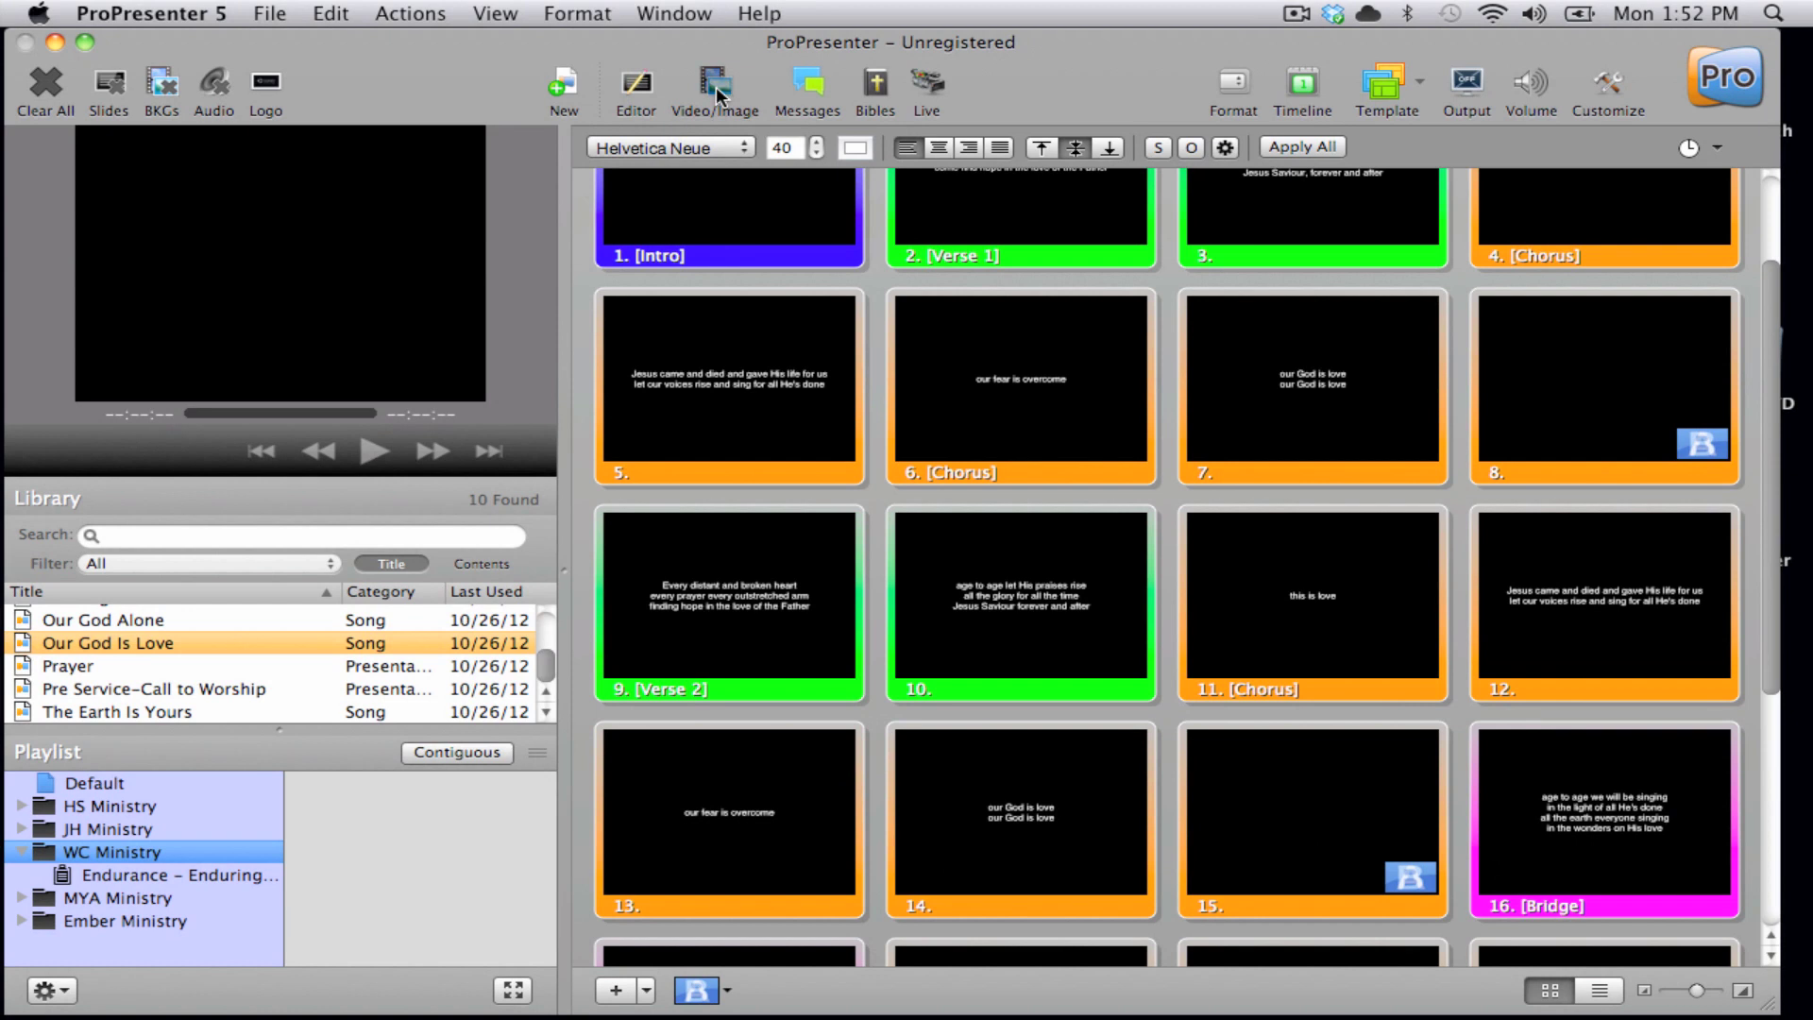
click(716, 87)
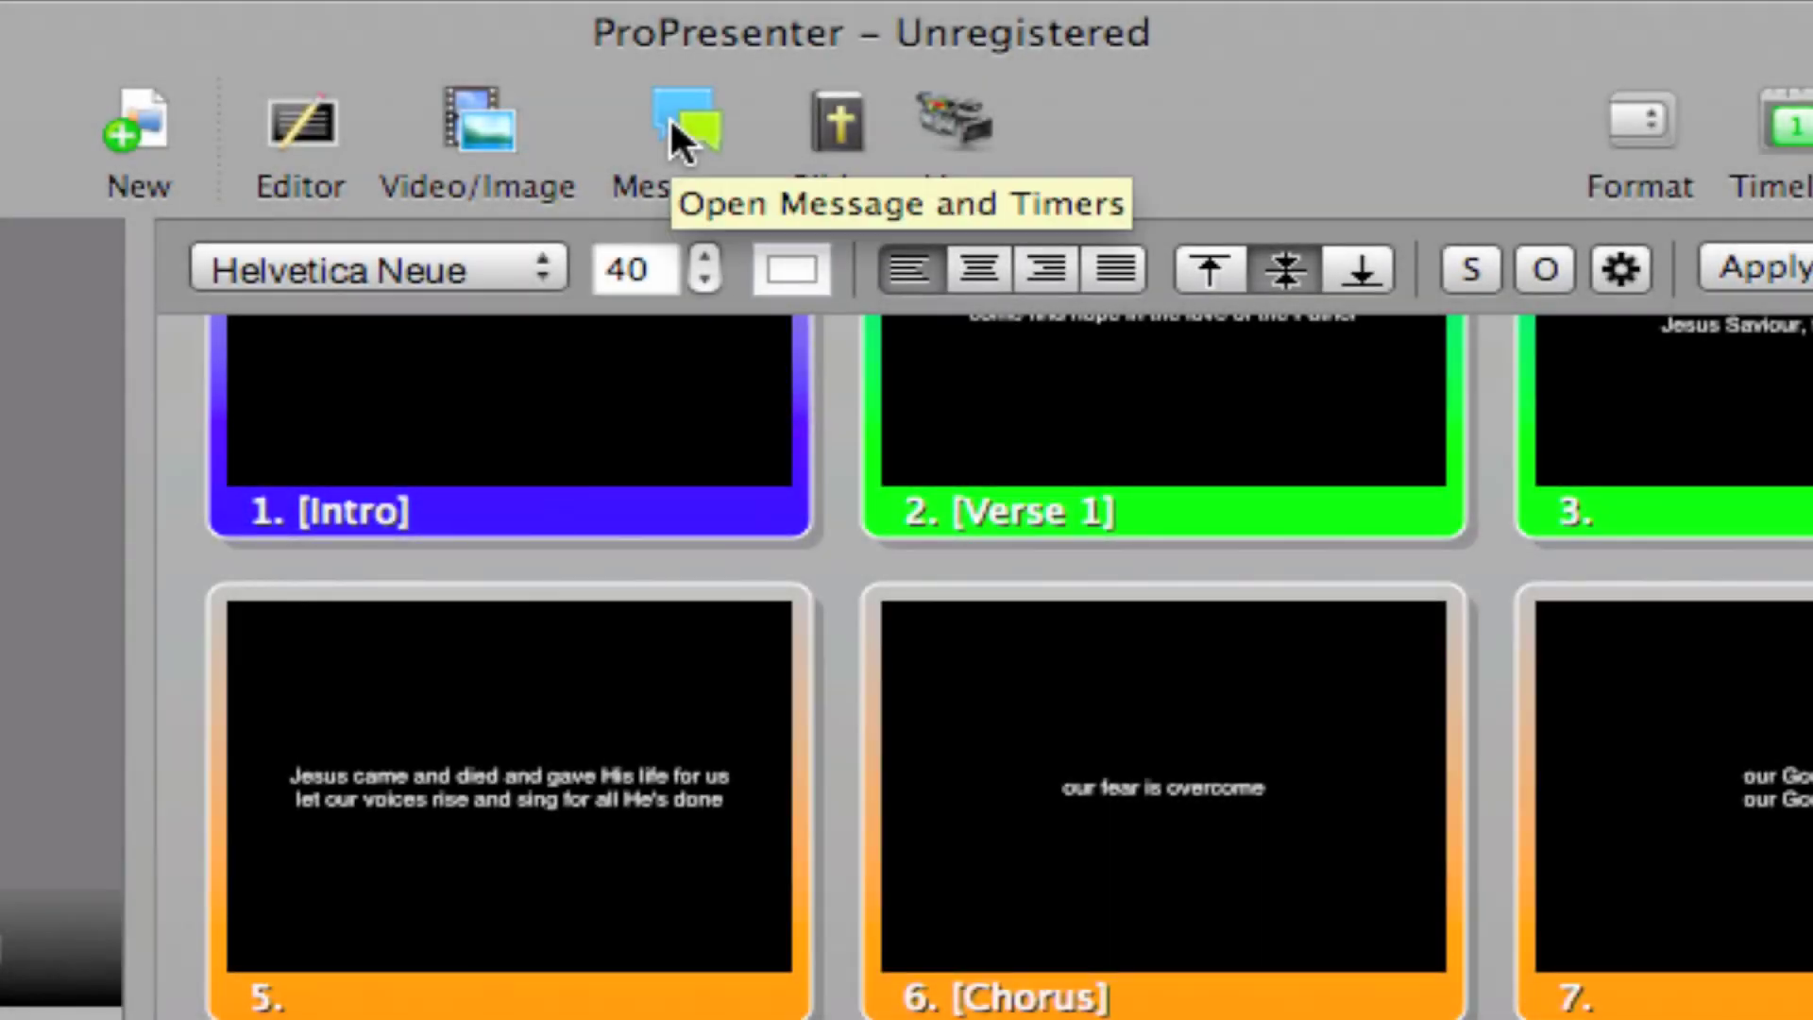
click(670, 115)
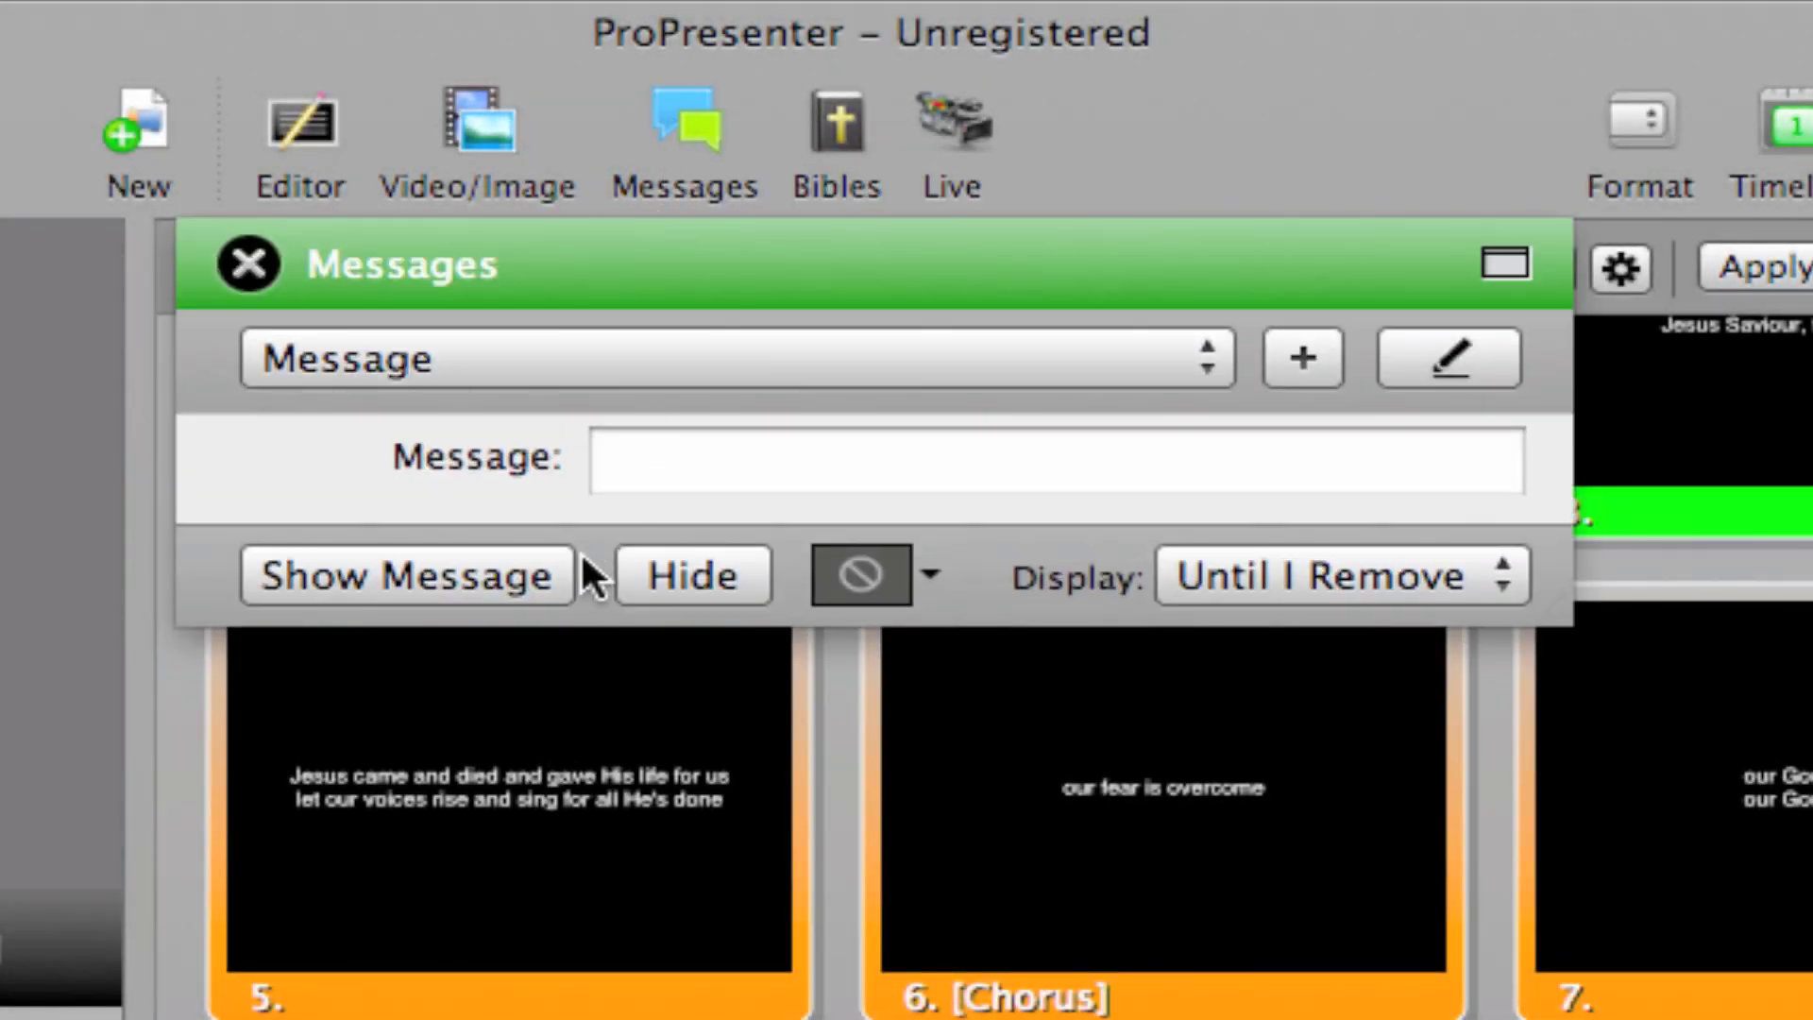
click(1213, 364)
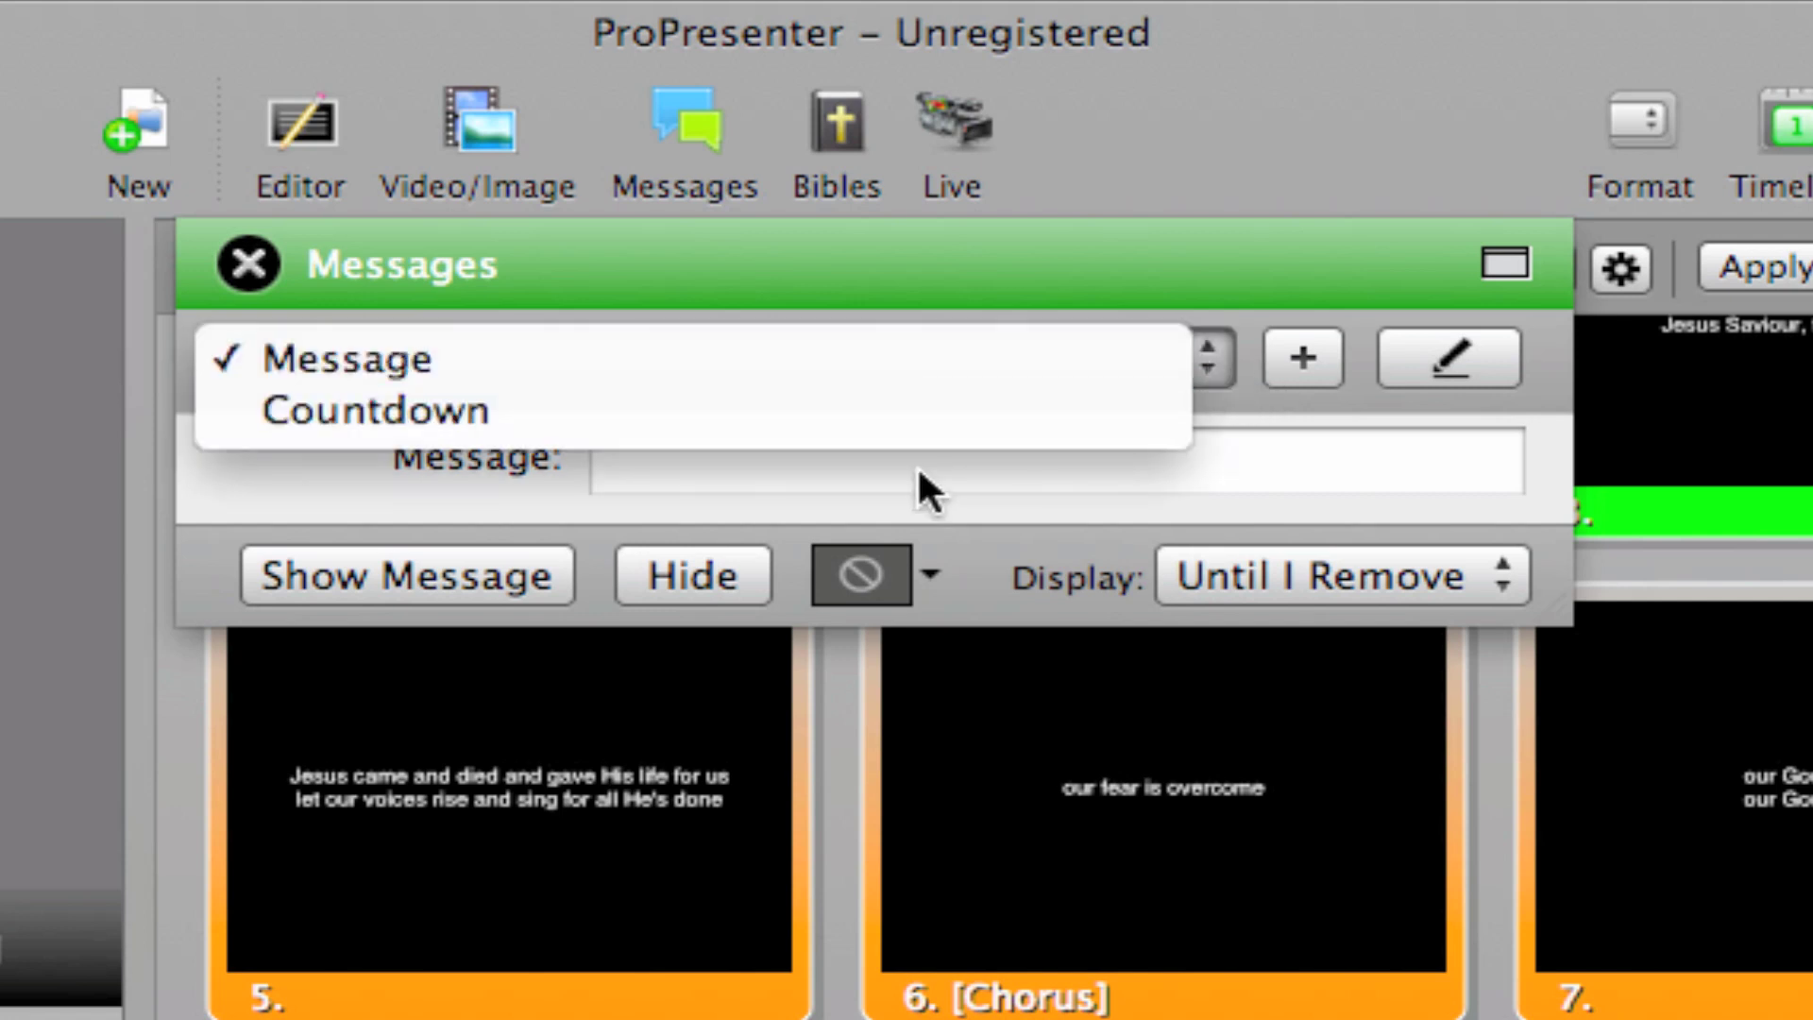
click(886, 426)
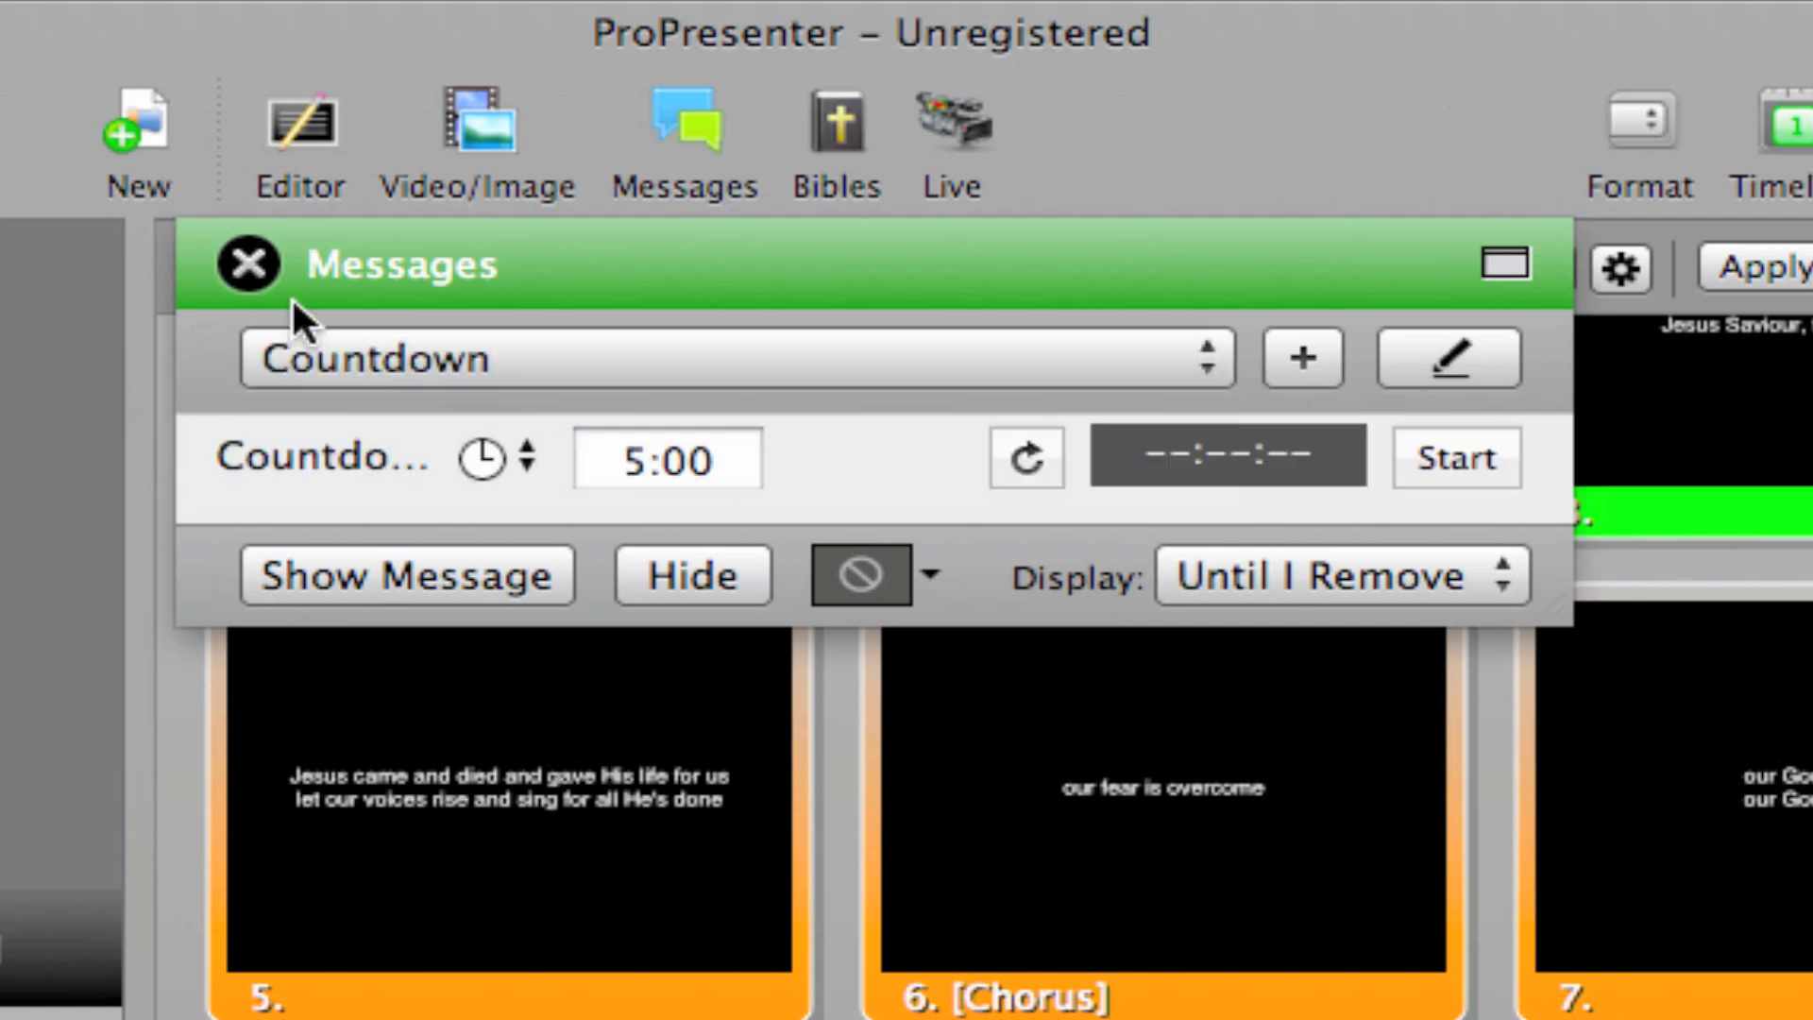
click(265, 265)
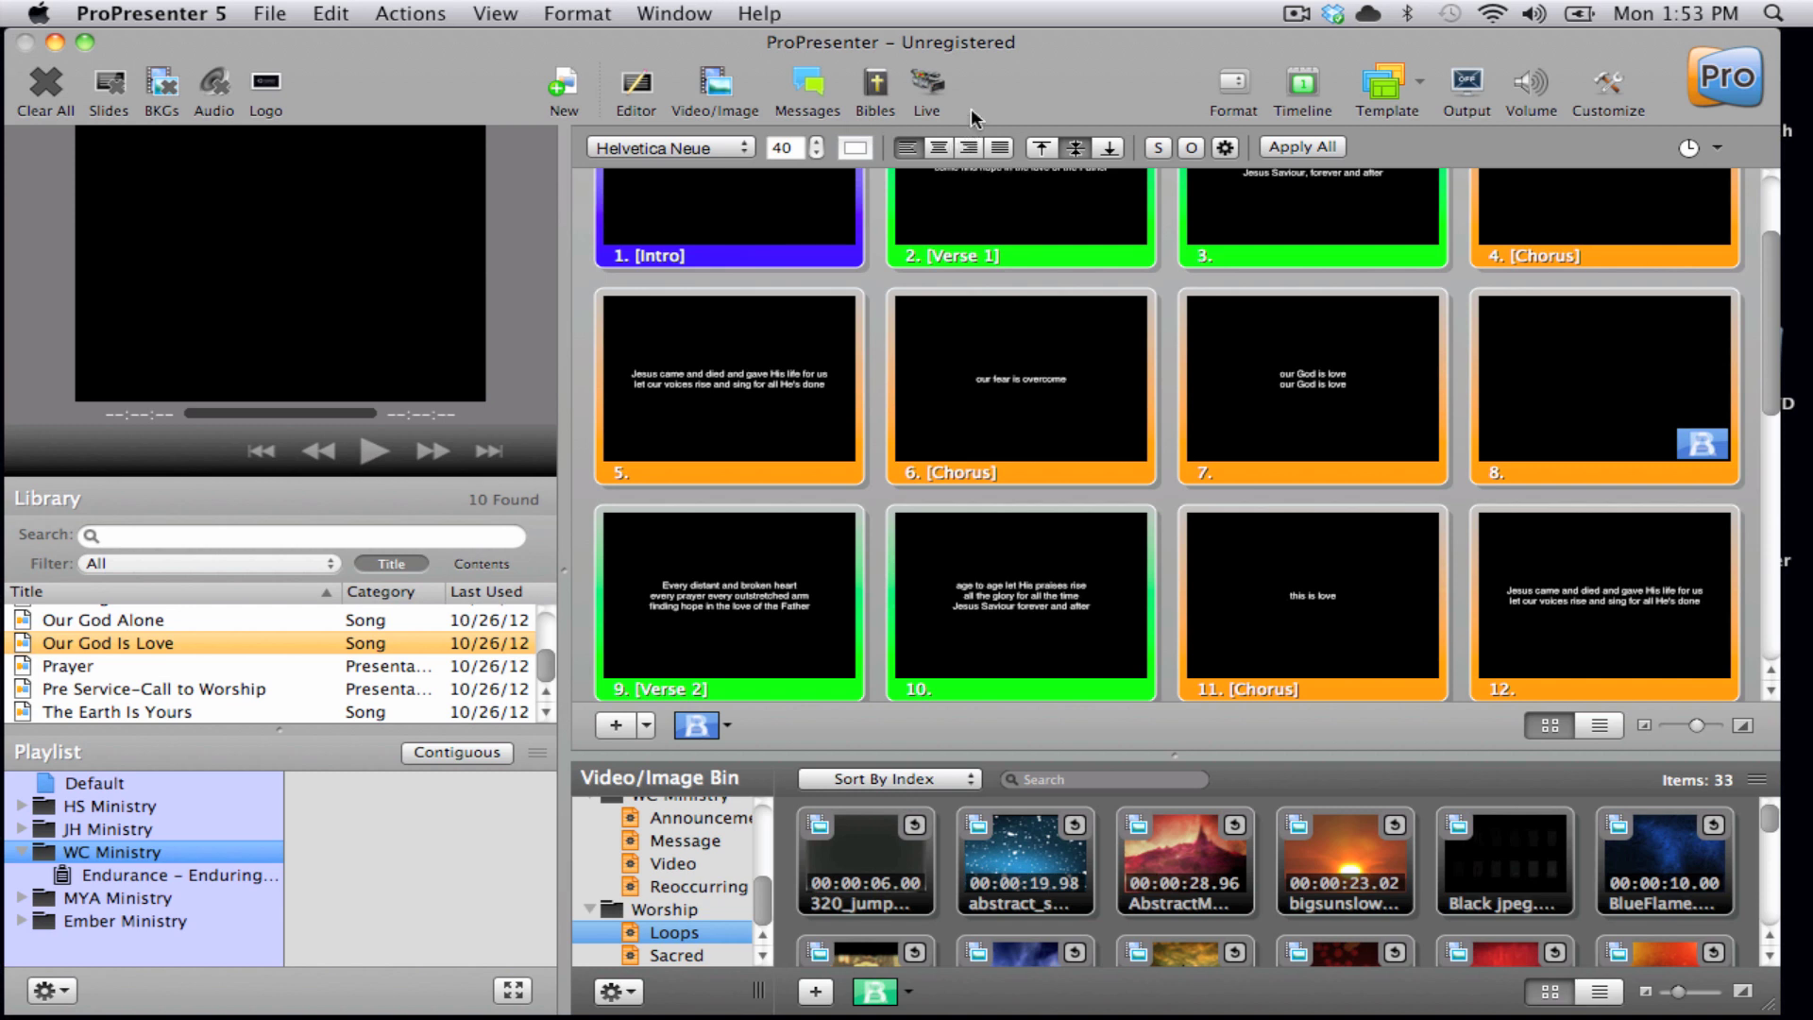
Step: Hide the text formatting bar and show the timeline above the slides
click(1238, 85)
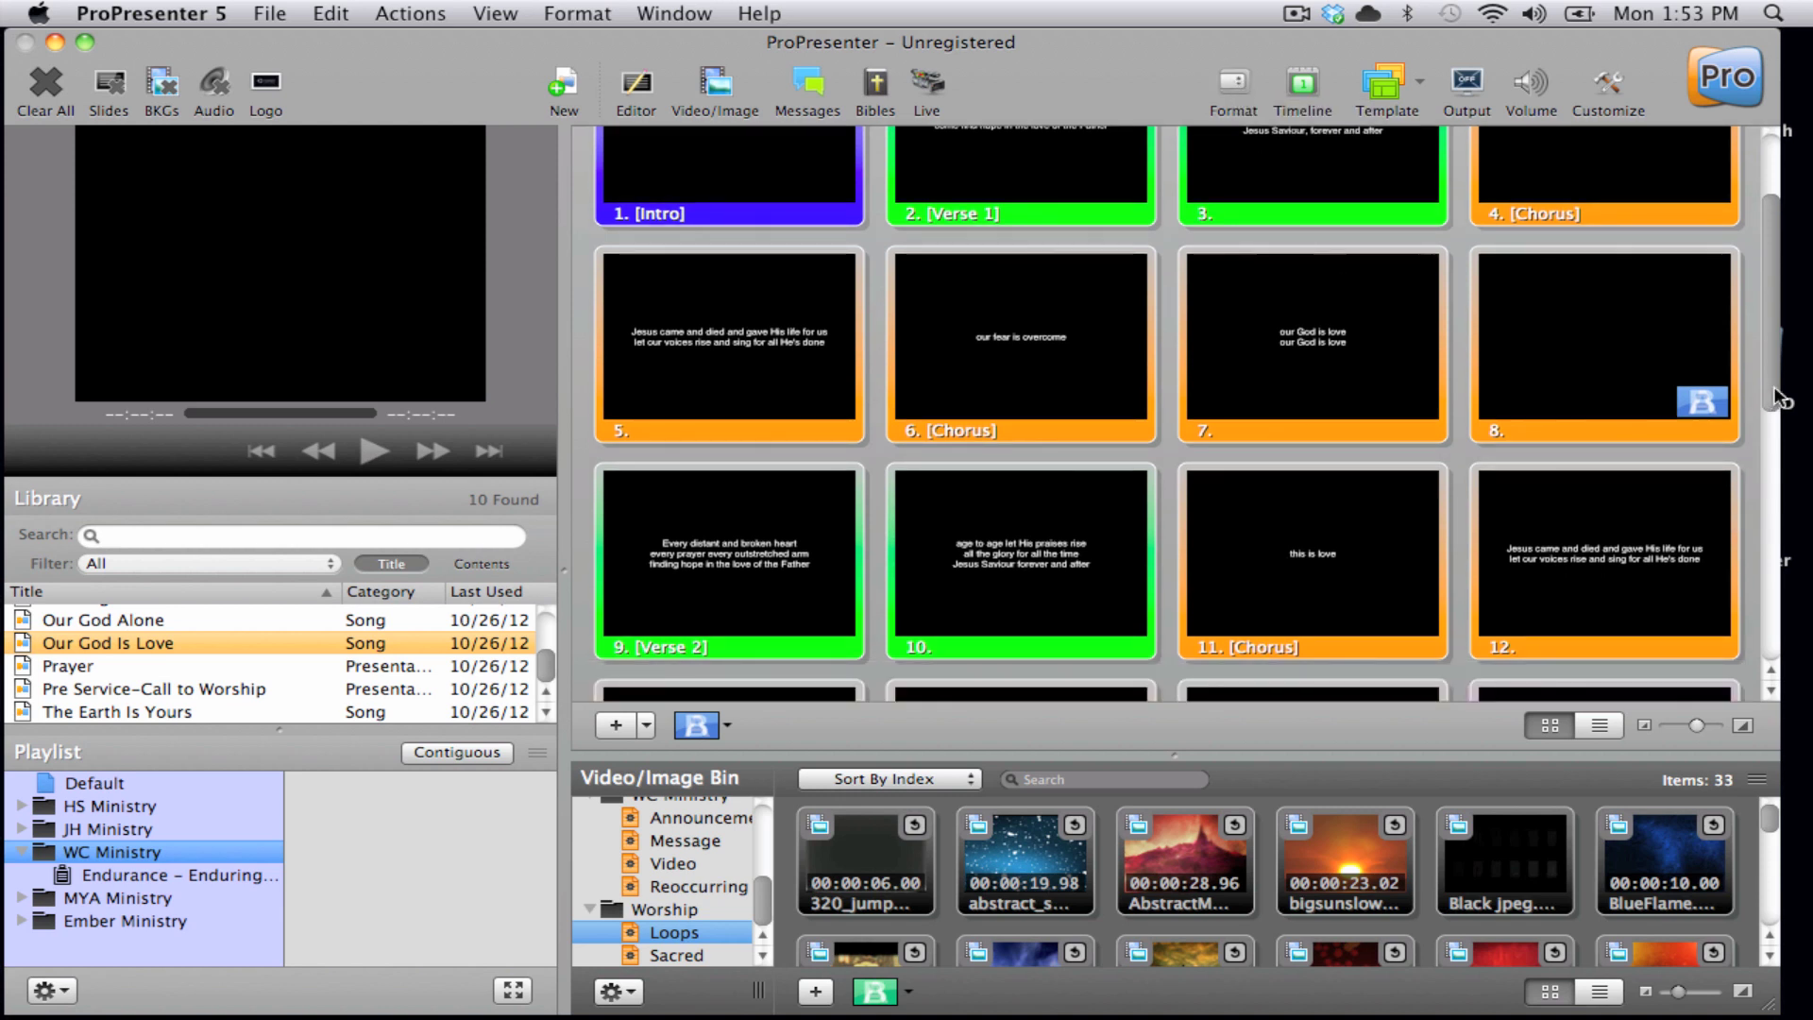
scroll(1775, 396, up, 3)
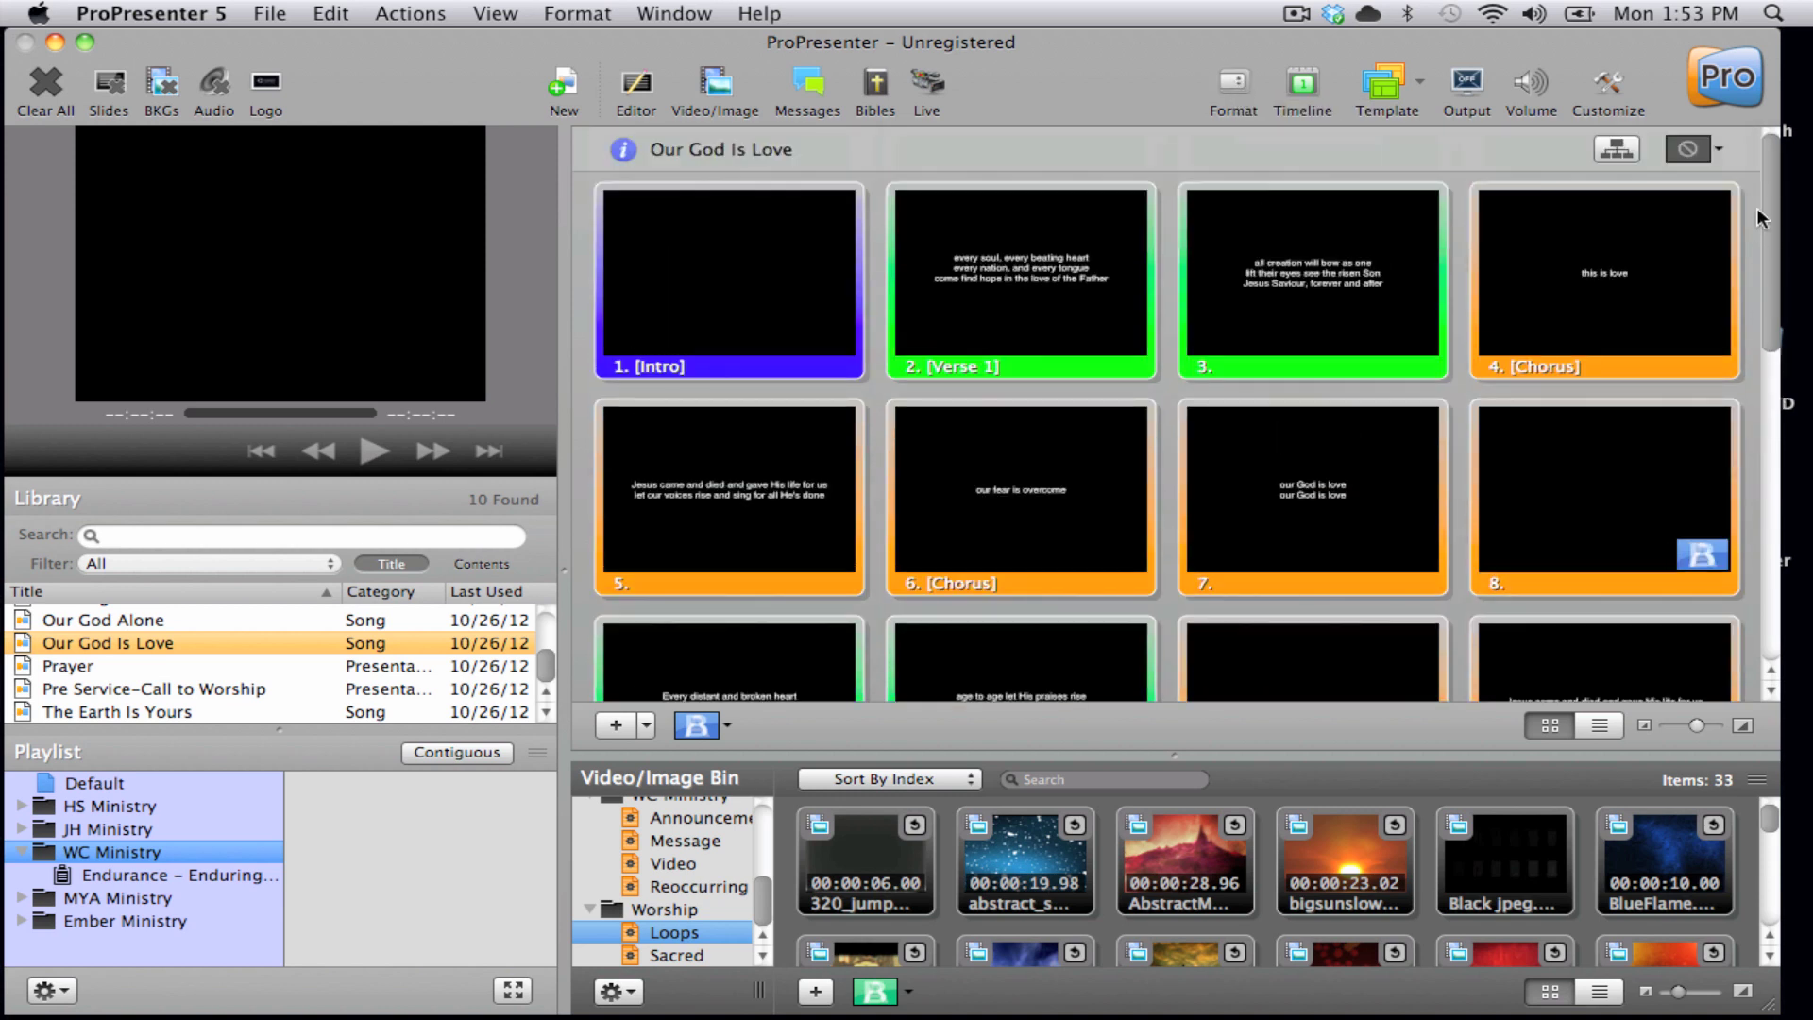
click(1308, 85)
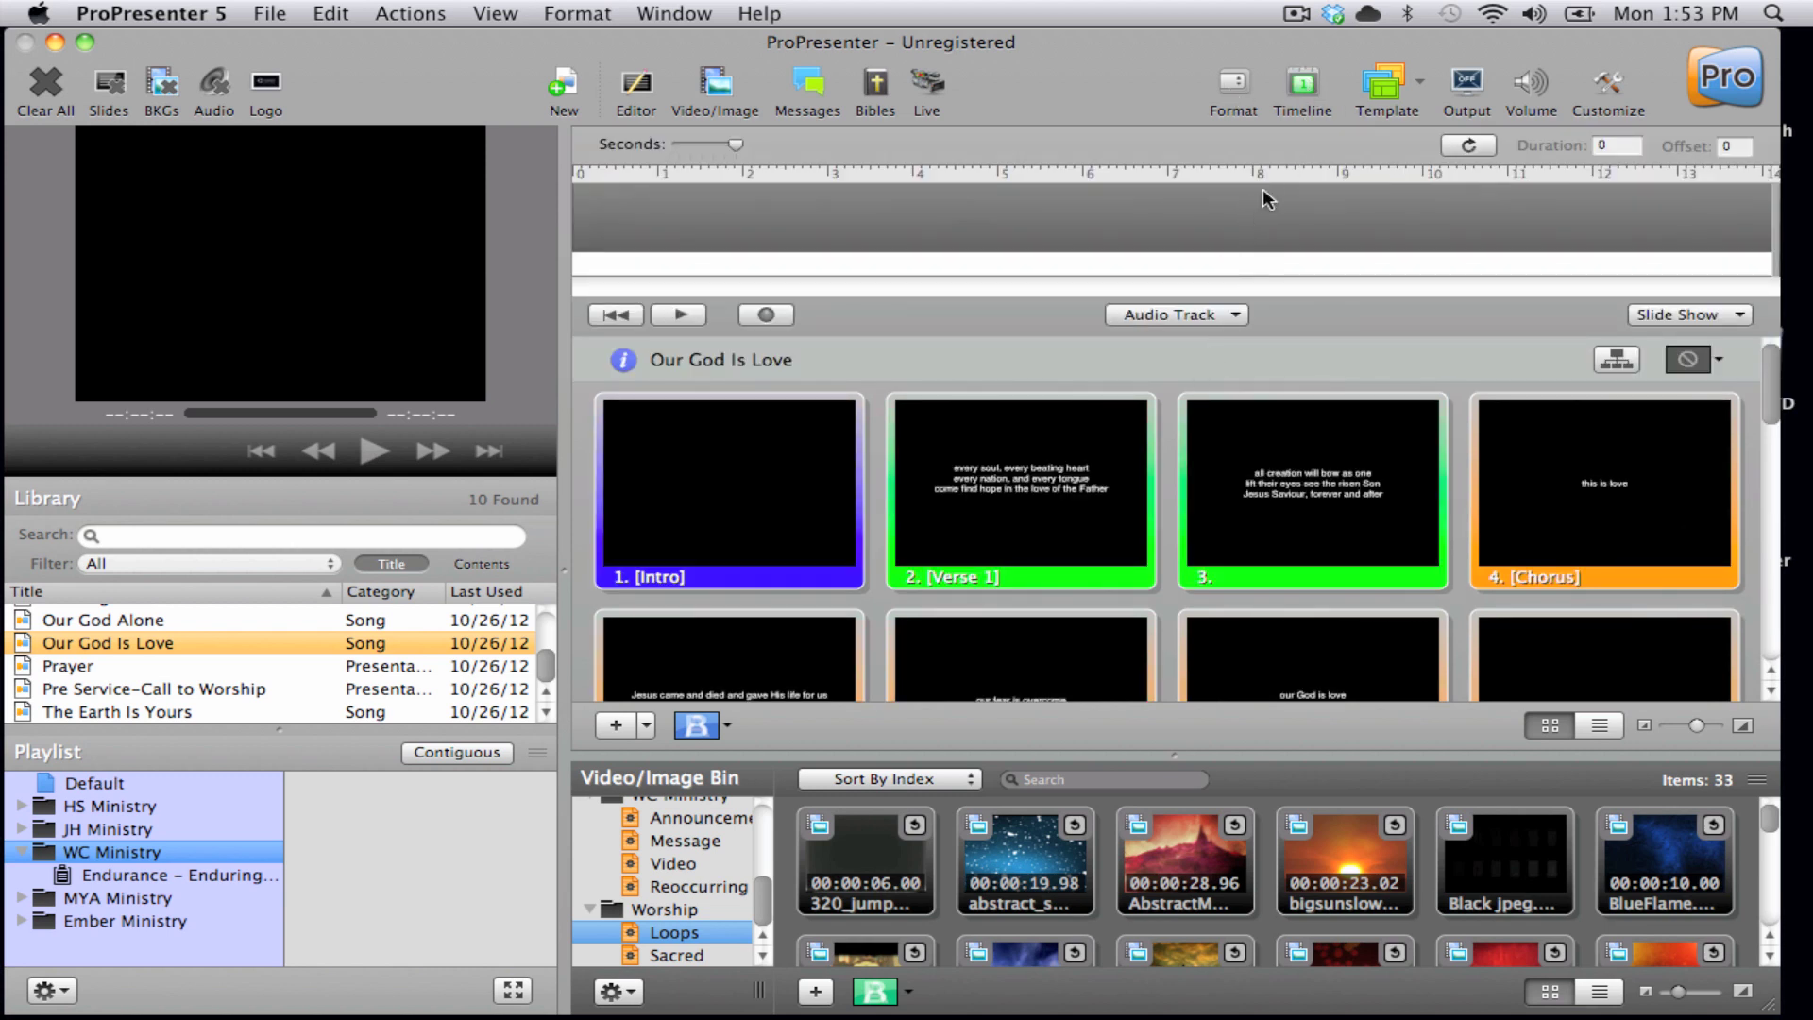
Step: Browse the slide template list without choosing one, then lower and restore the output volume
click(1388, 89)
mouse_move(1385, 118)
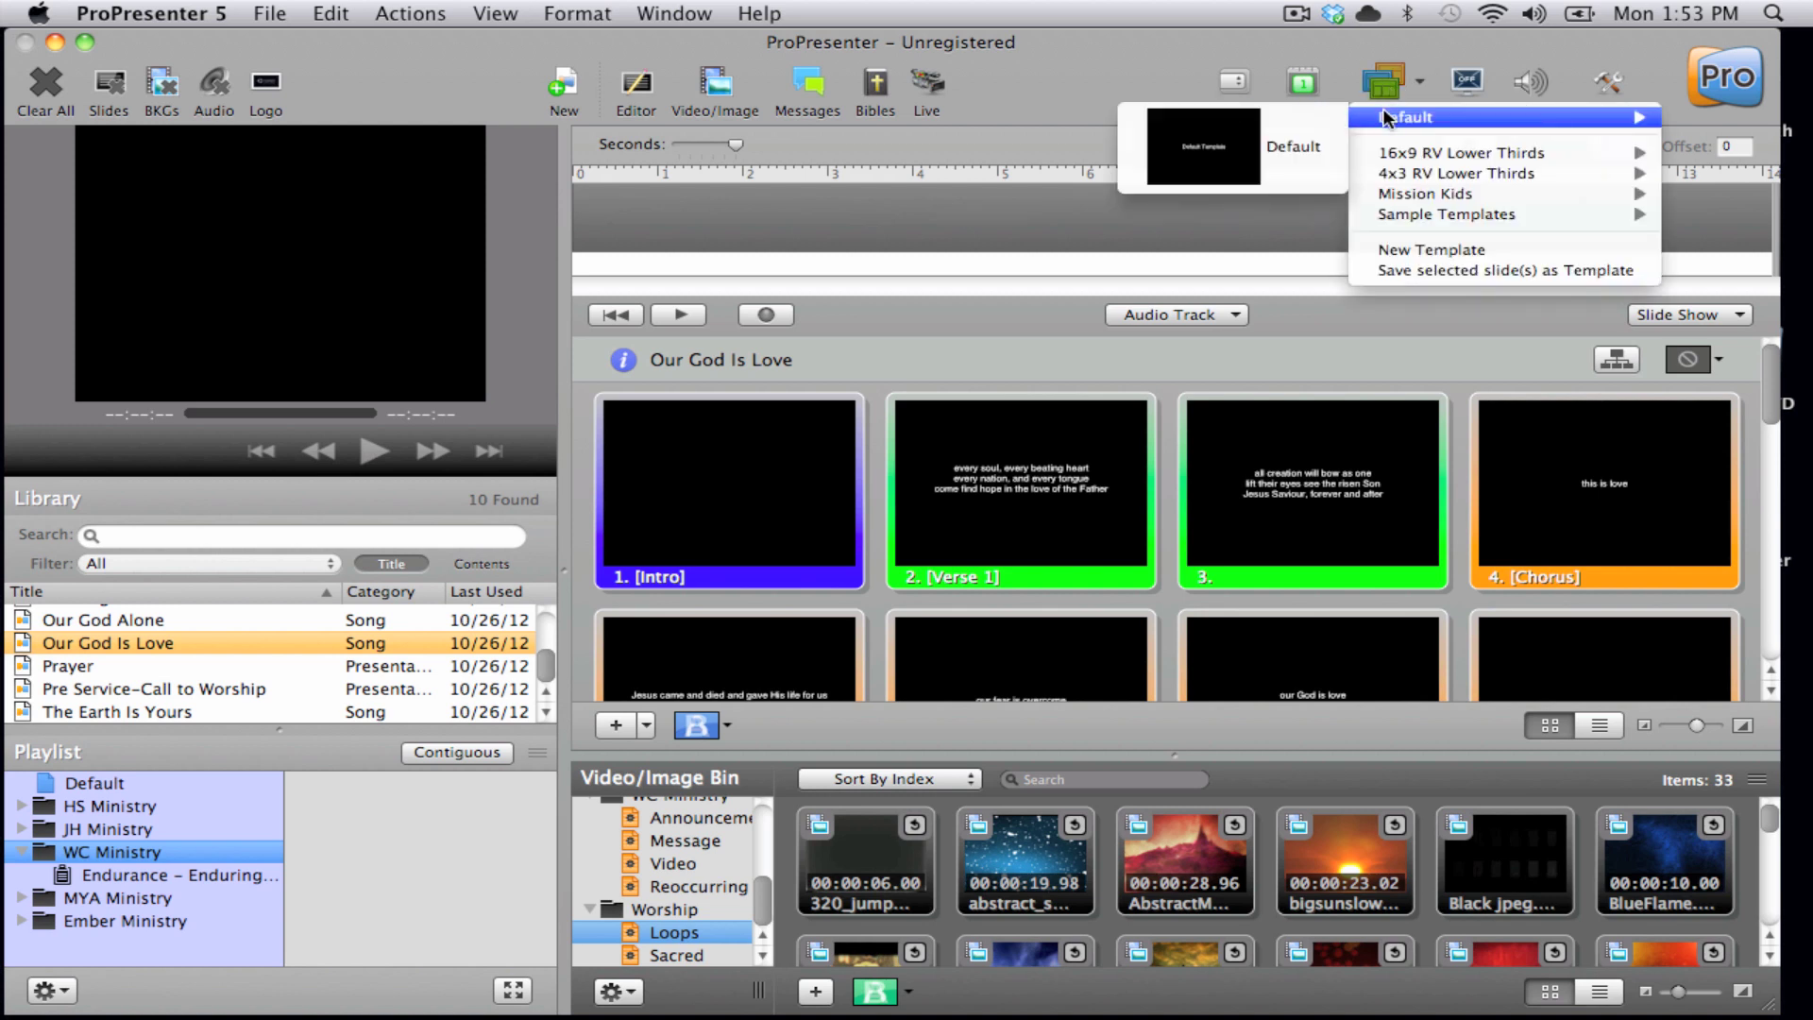
mouse_move(1388, 154)
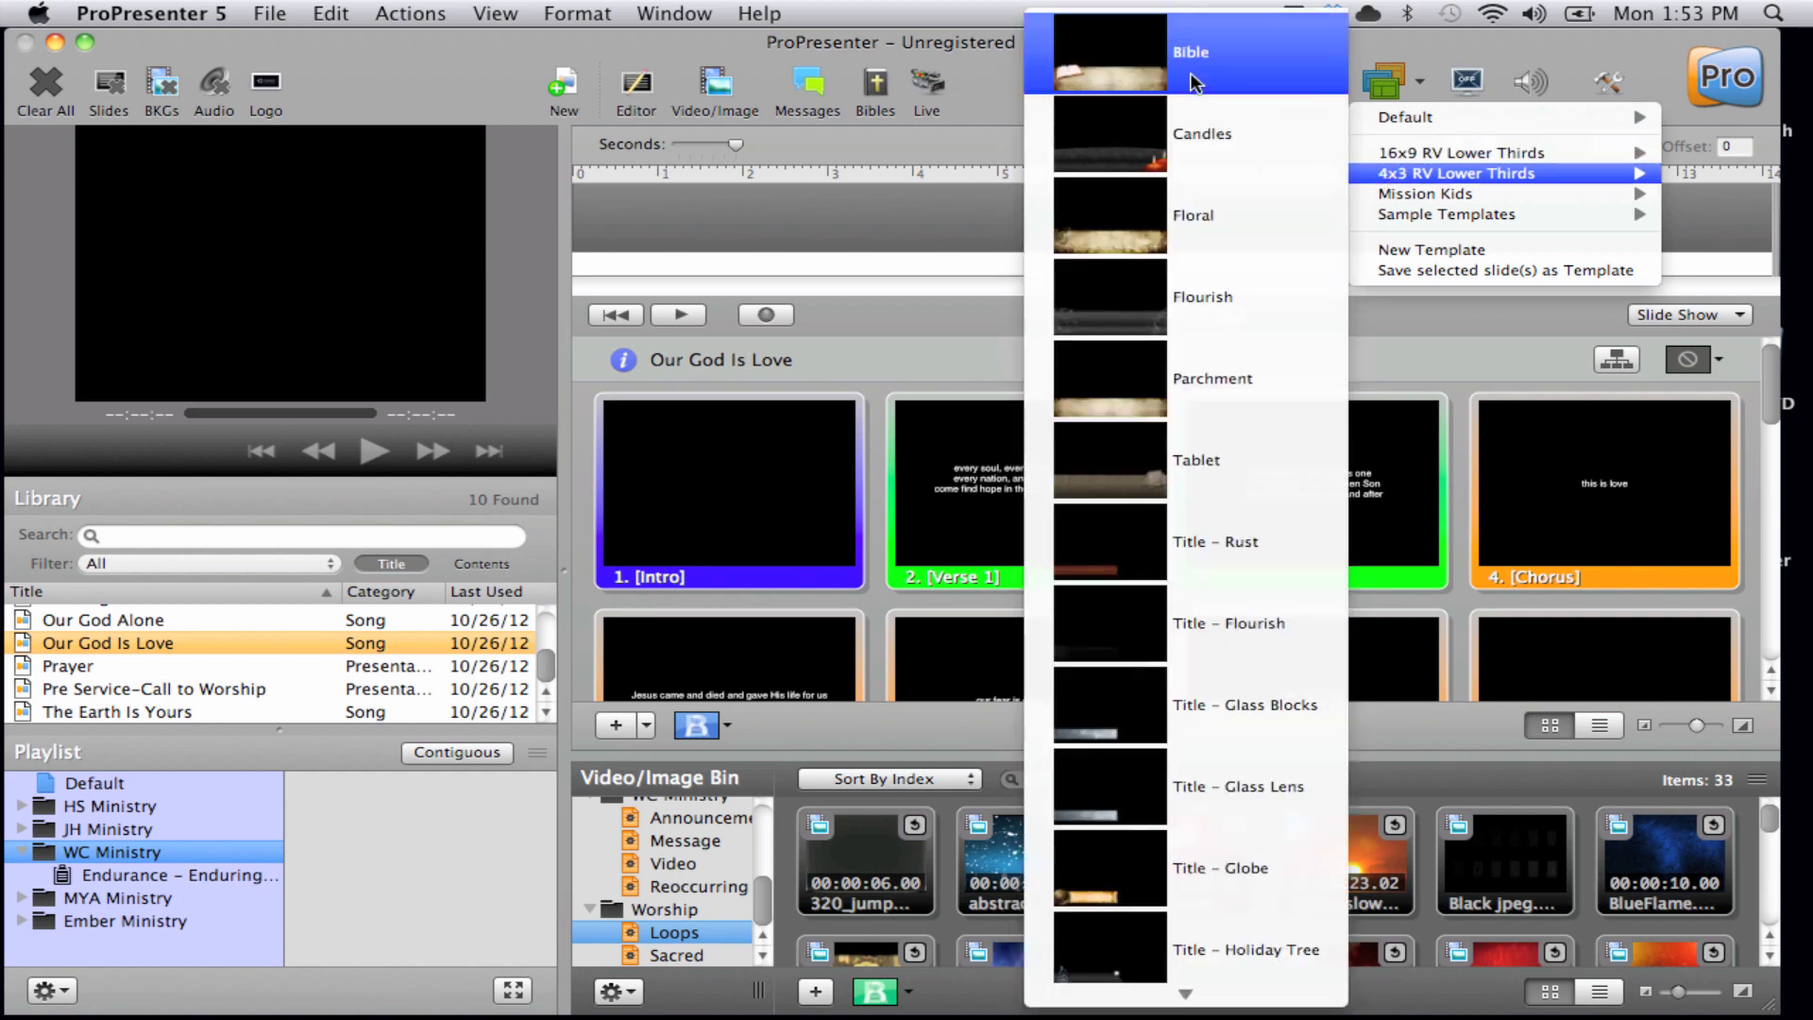
click(1003, 71)
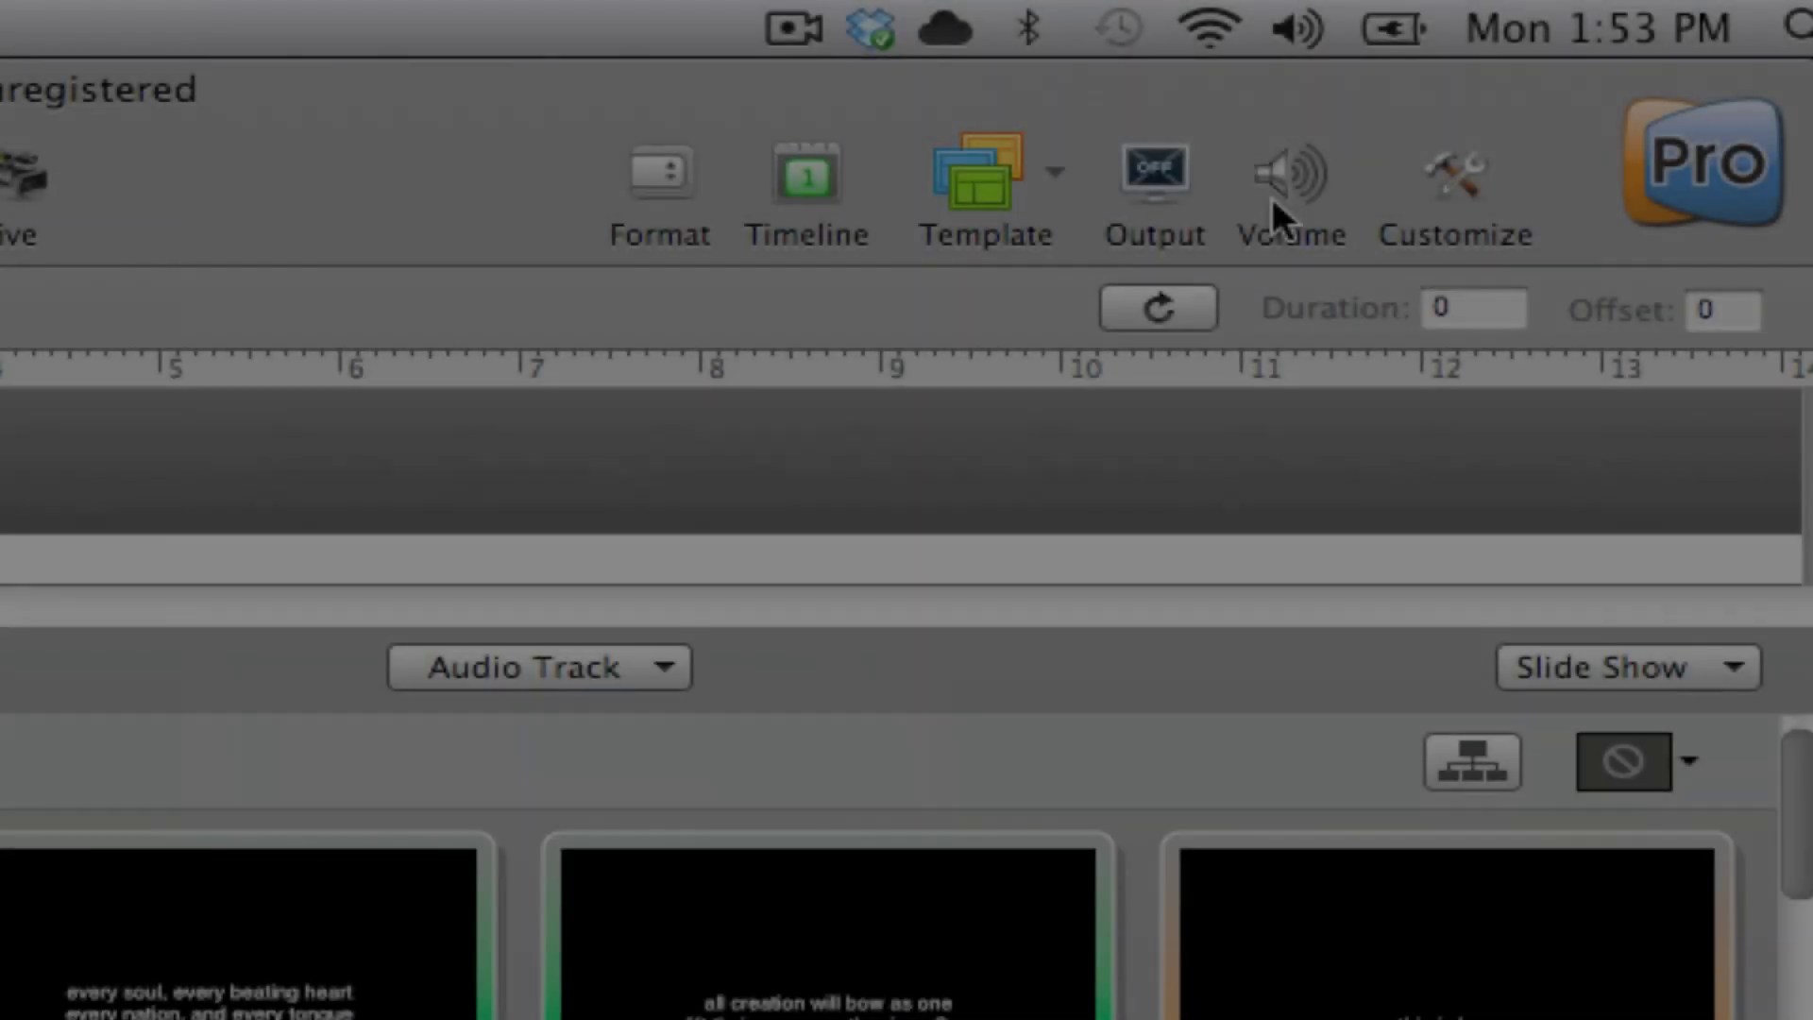
click(1524, 85)
drag(1278, 242, 1275, 279)
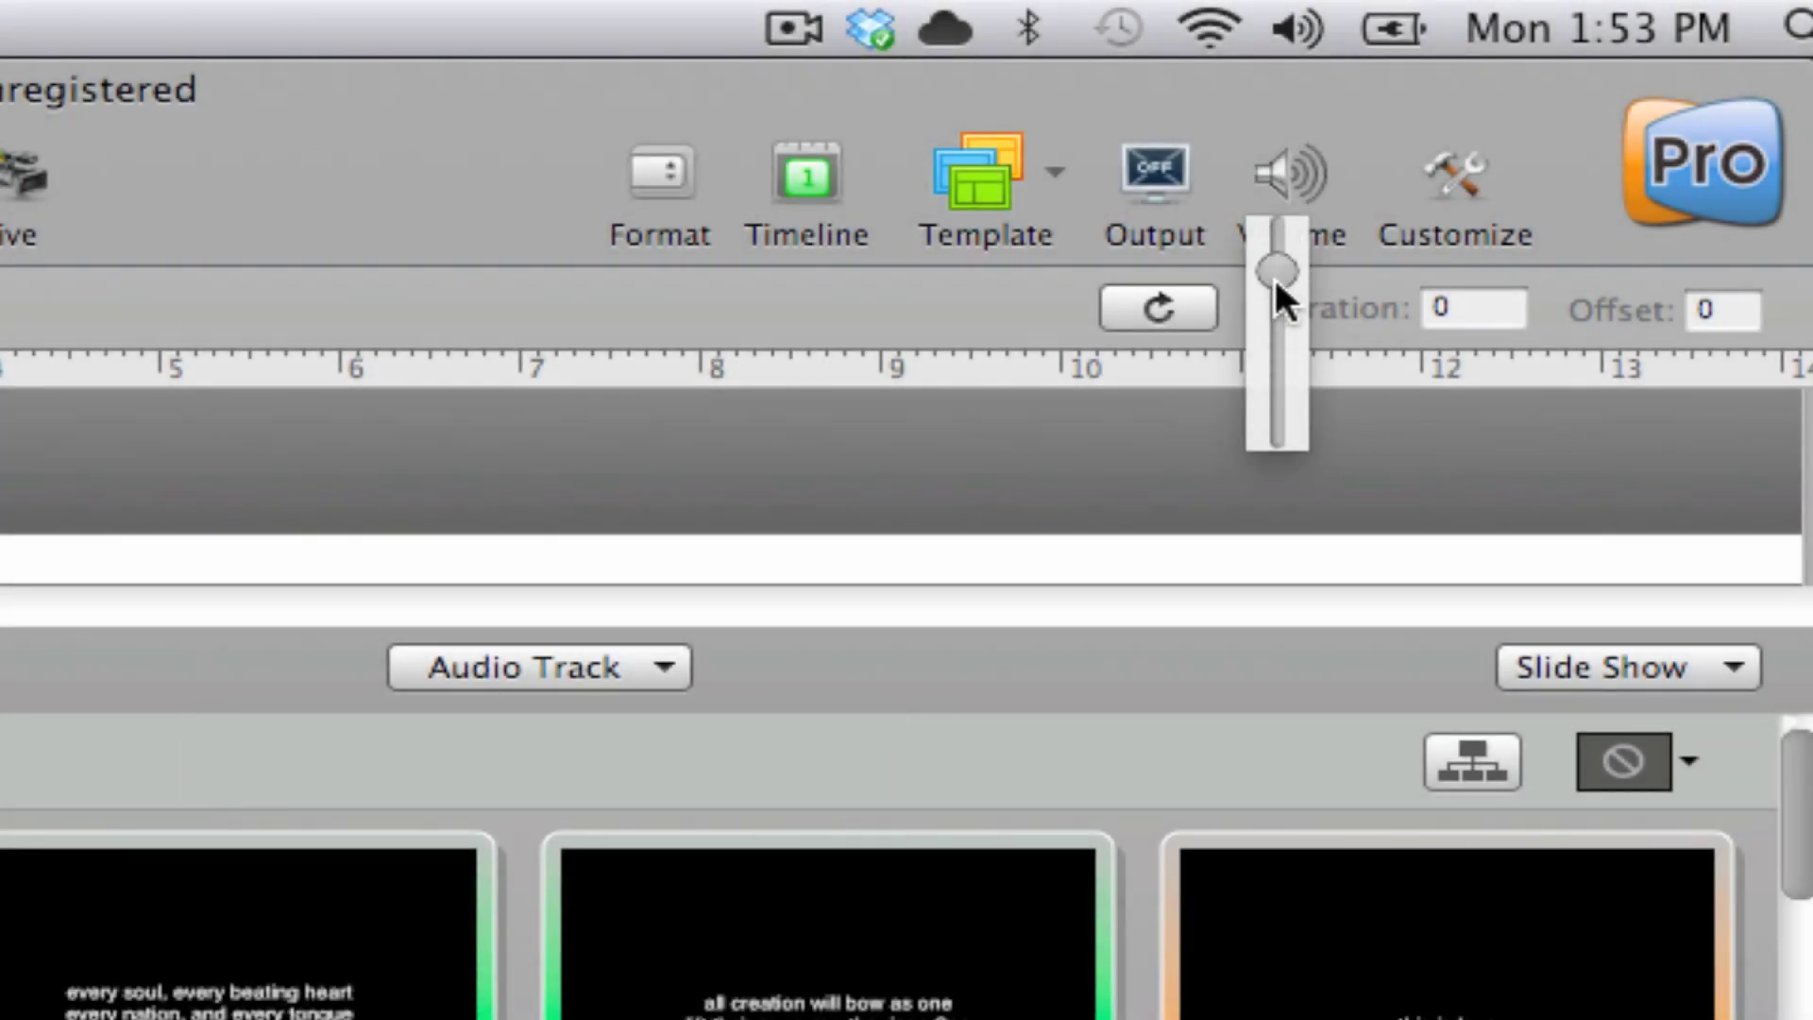
Step: Set a 1.3-second Dissolve slide transition, with background media dissolving over 2.3 seconds
click(1242, 100)
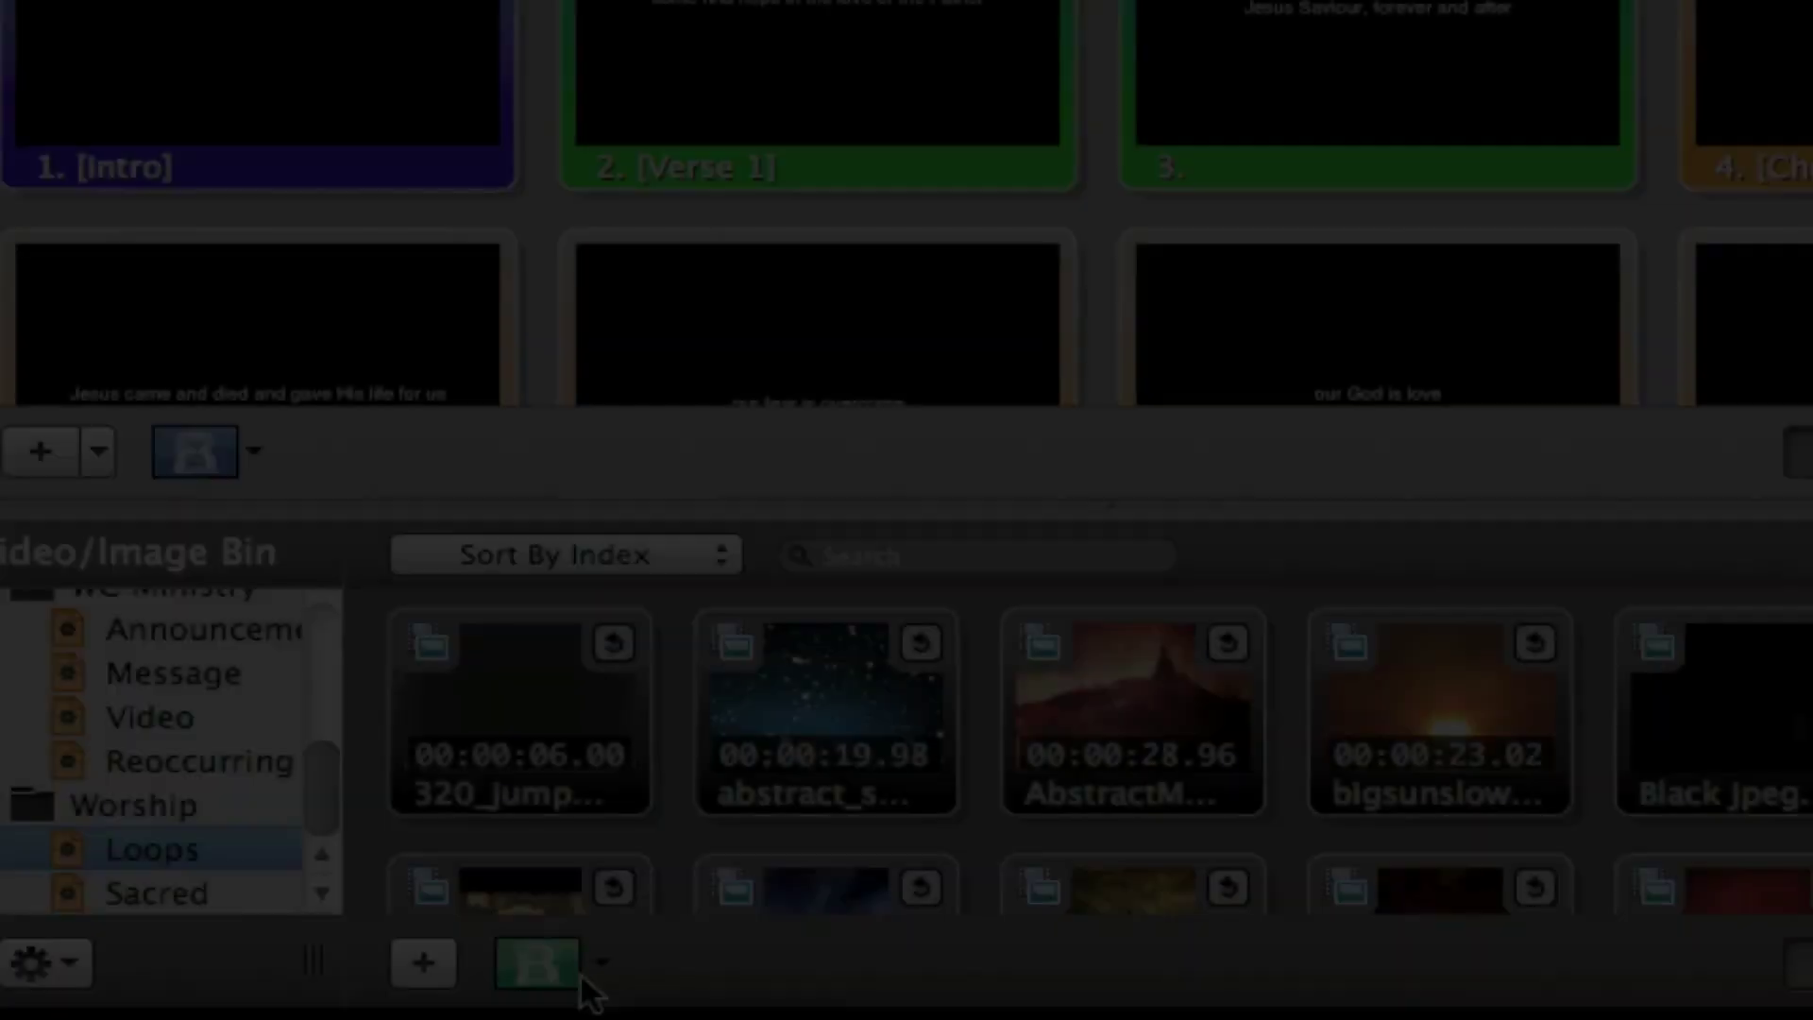
click(905, 993)
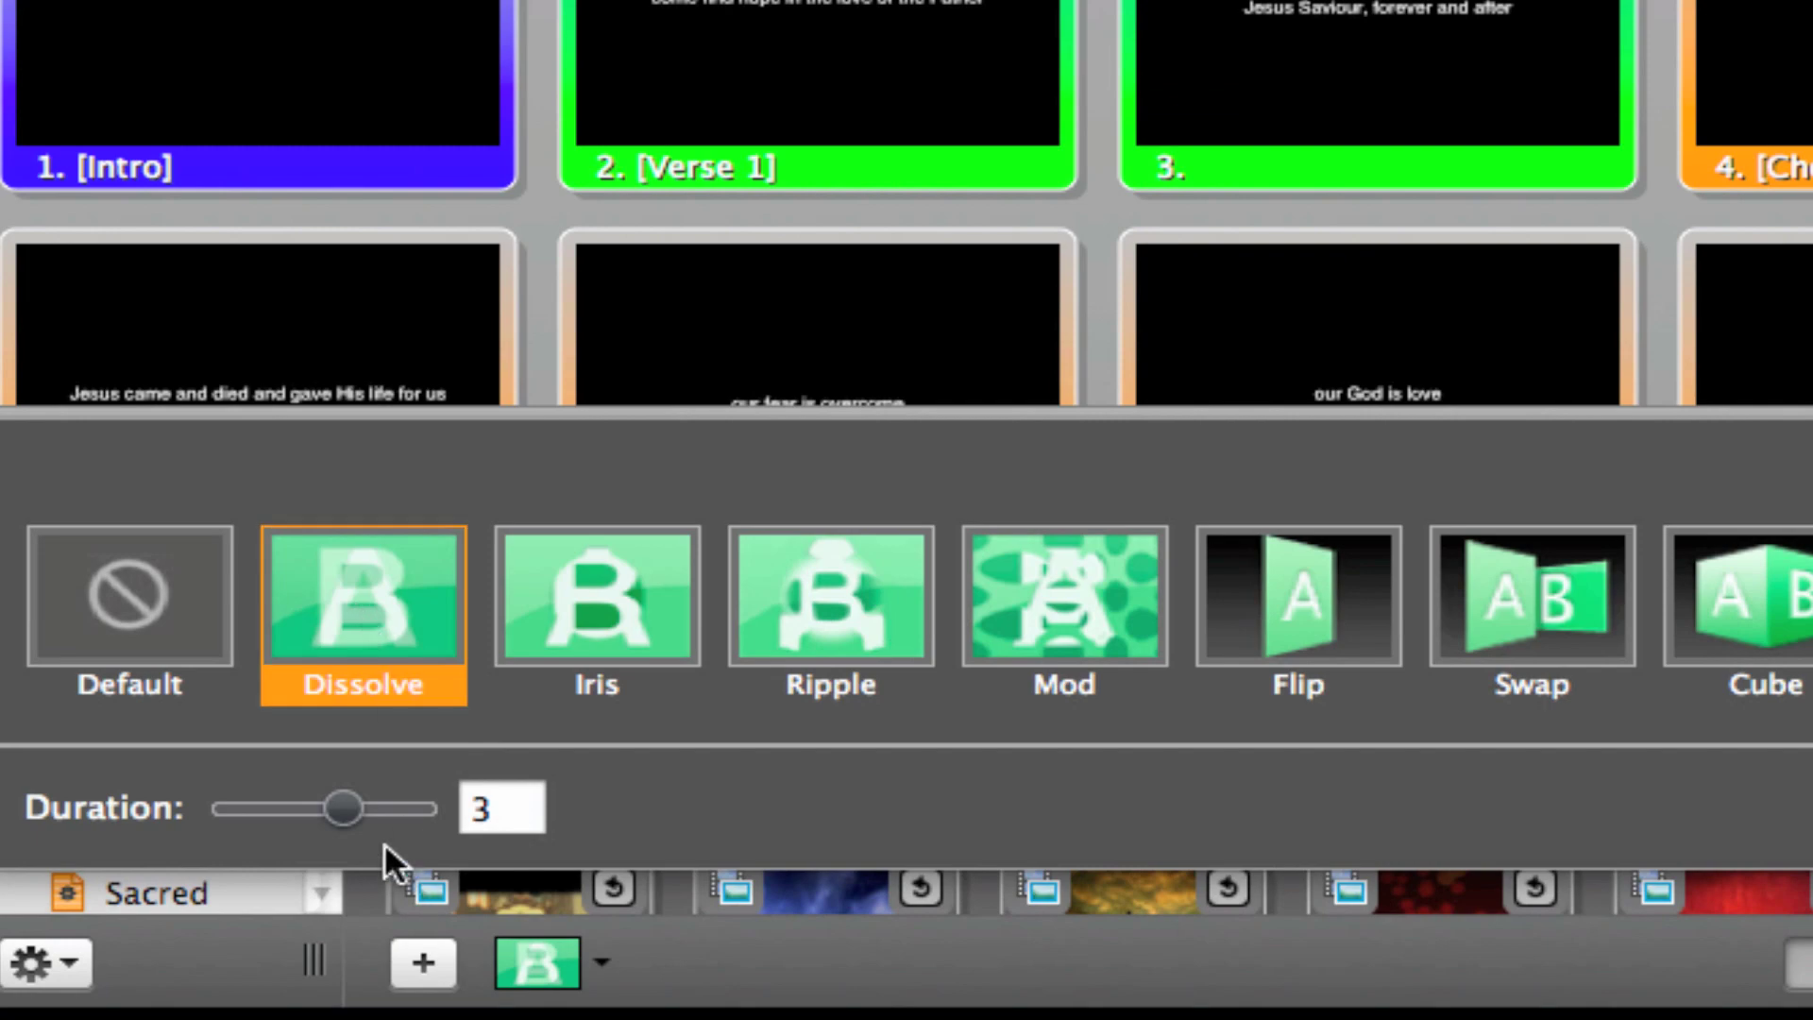
drag(349, 807, 325, 812)
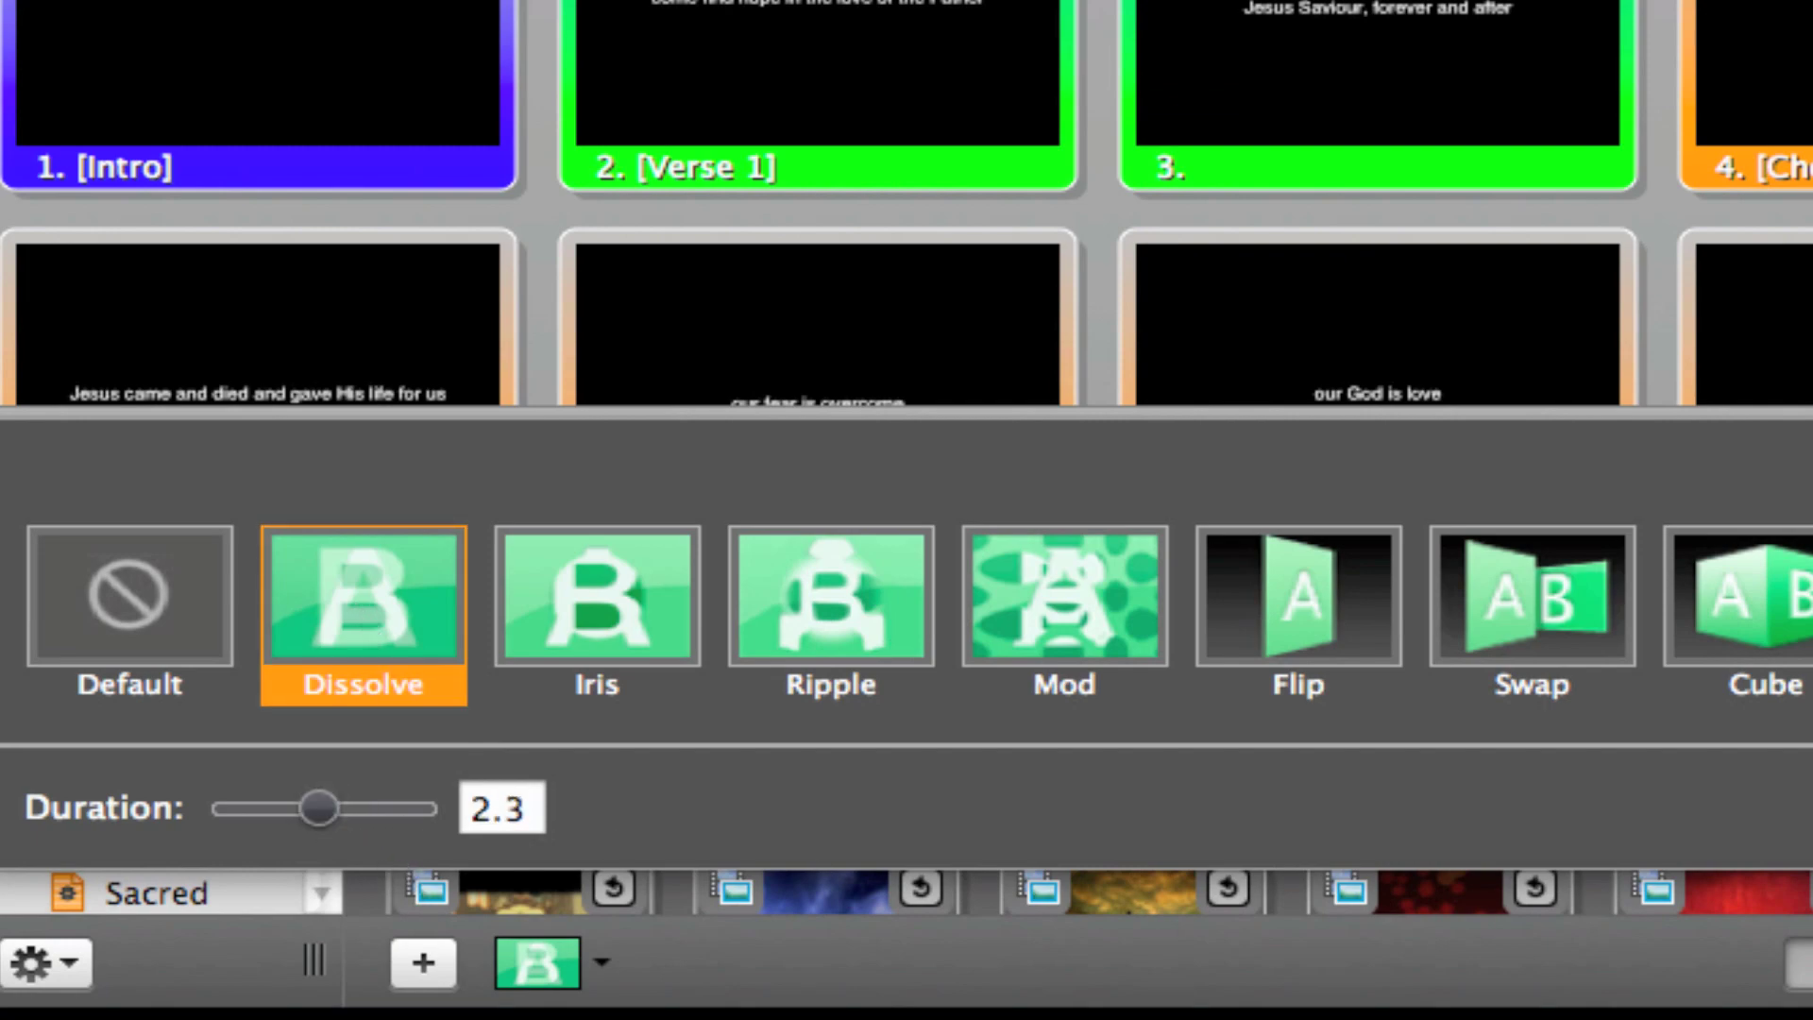
key(Escape)
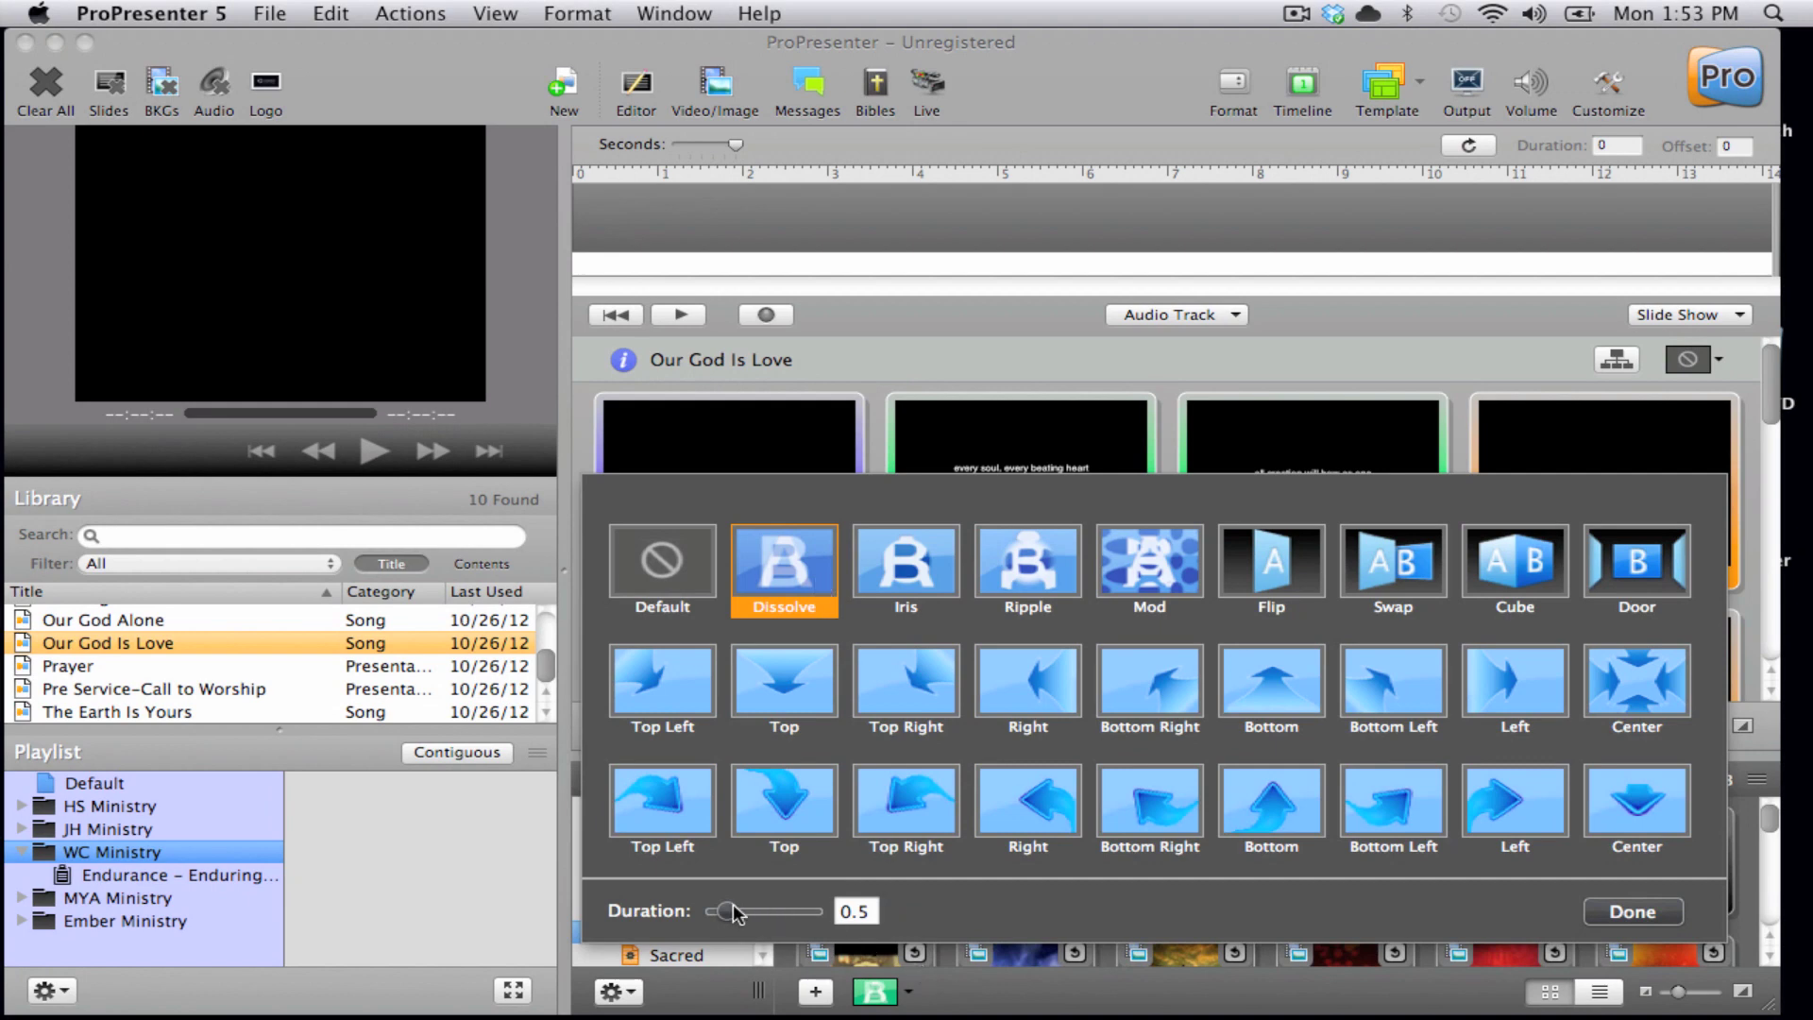
drag(728, 911, 744, 911)
click(1633, 911)
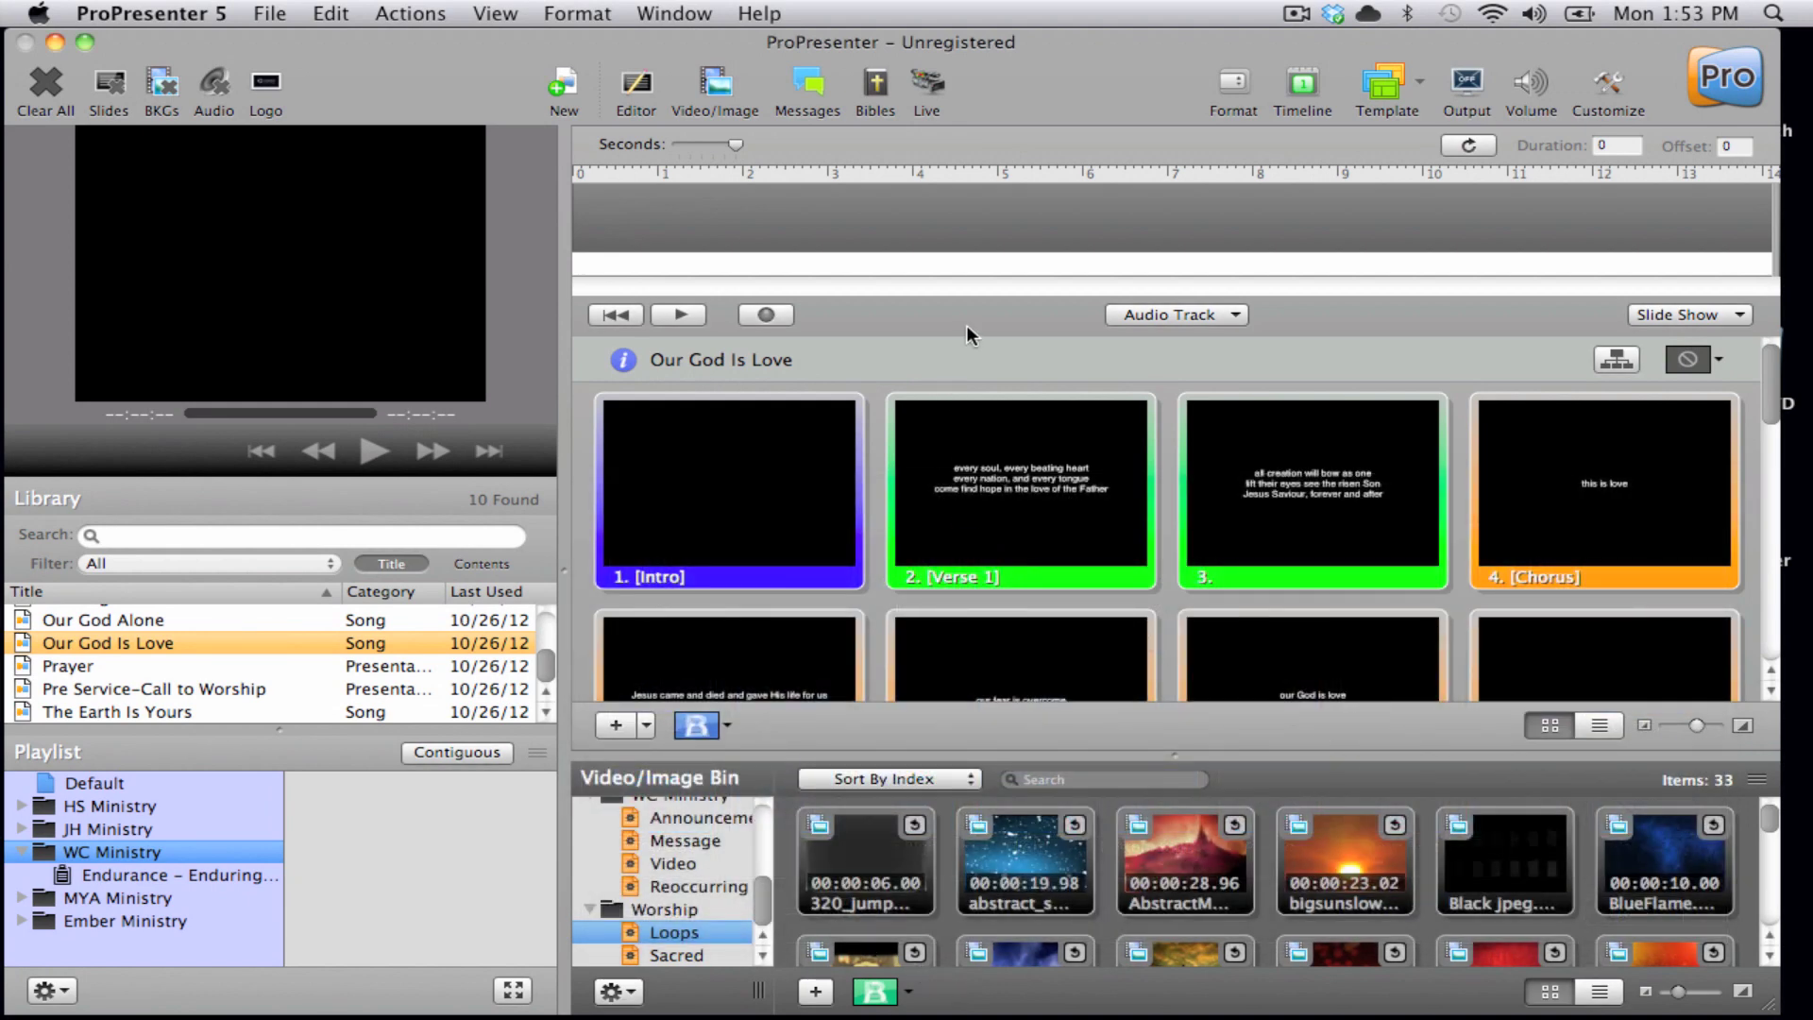